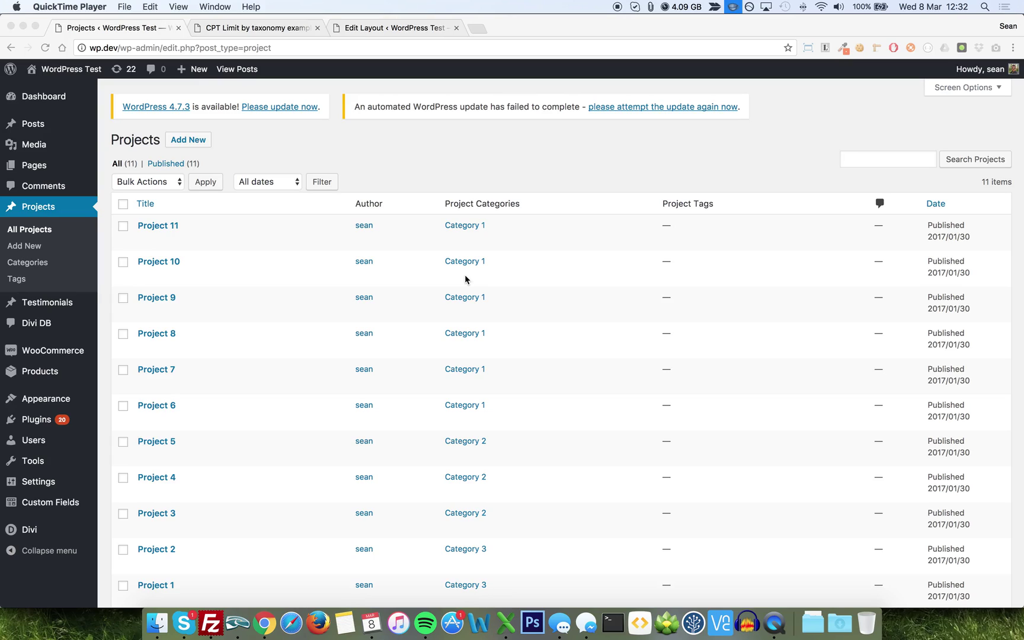
Step: Bring the browser forward and highlight the post type name in the page address
{"action": "mouse_move", "coordinate": [465, 275]}
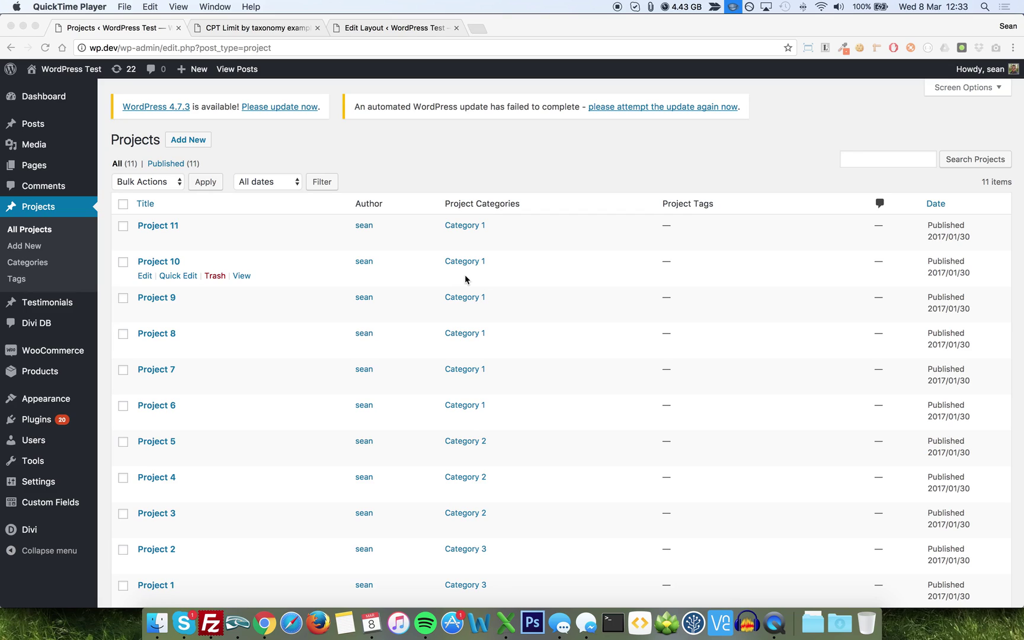
{"action": "left_click", "coordinate": [378, 167]}
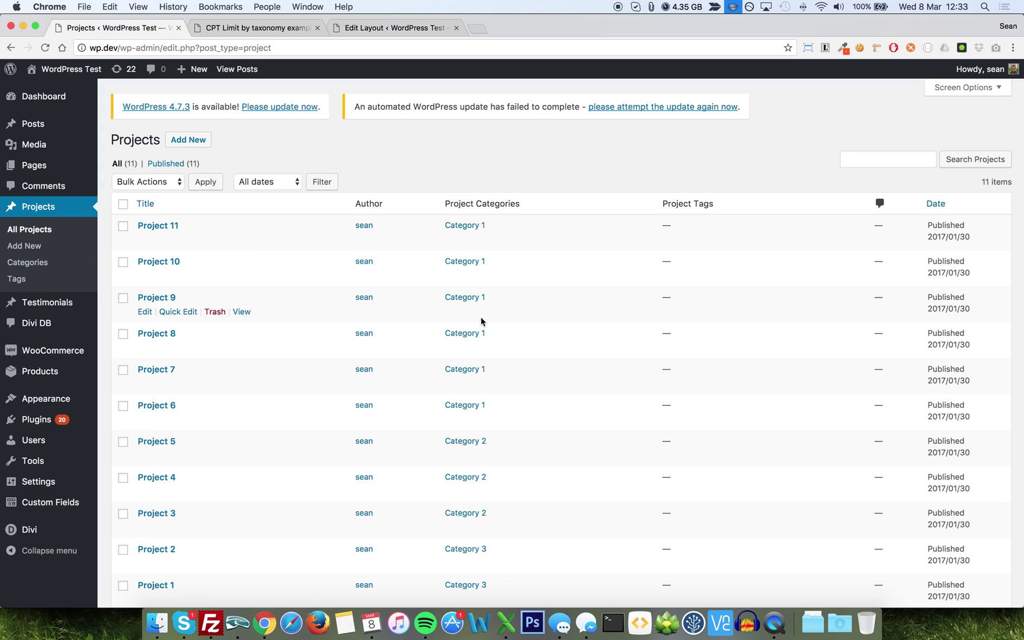
{"action": "scroll", "coordinate": [481, 331], "scroll_direction": "down", "scroll_amount": 3}
{"action": "scroll", "coordinate": [481, 331], "scroll_direction": "up", "scroll_amount": 2}
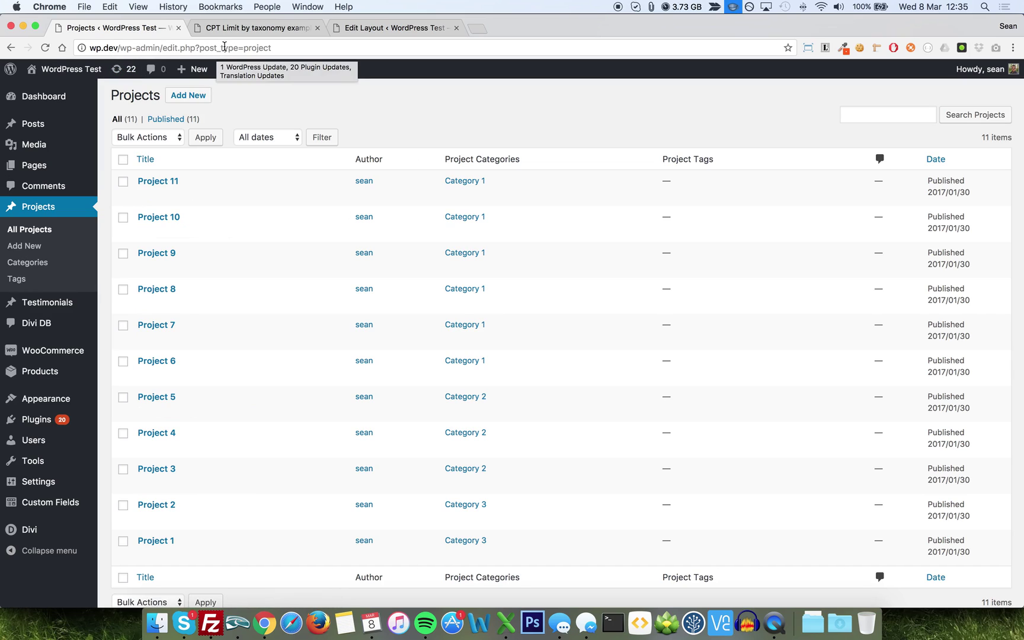
{"action": "double_click", "coordinate": [248, 48]}
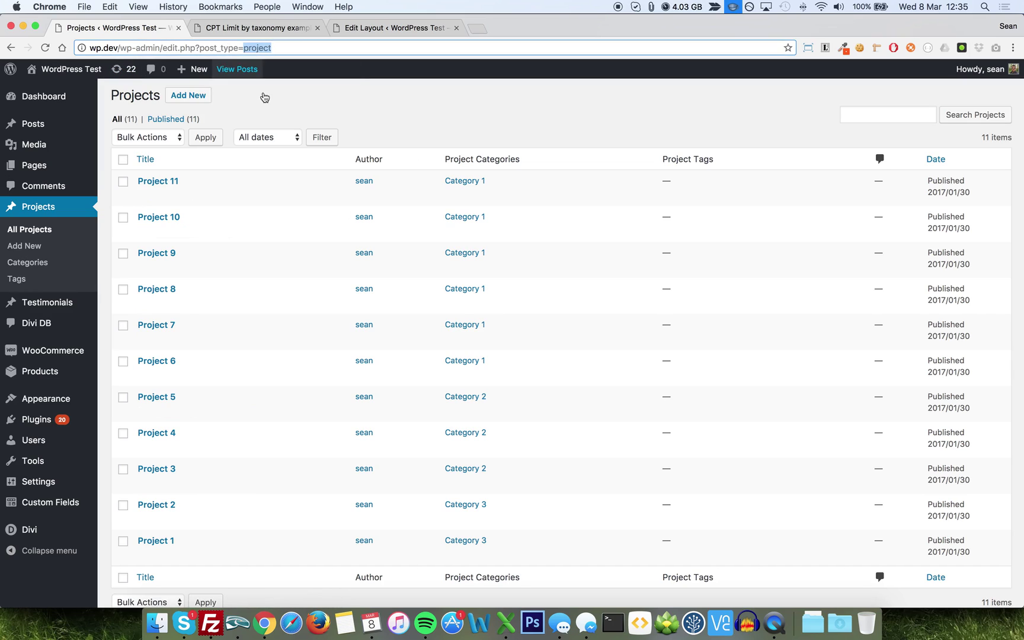
{"action": "left_click", "coordinate": [265, 103]}
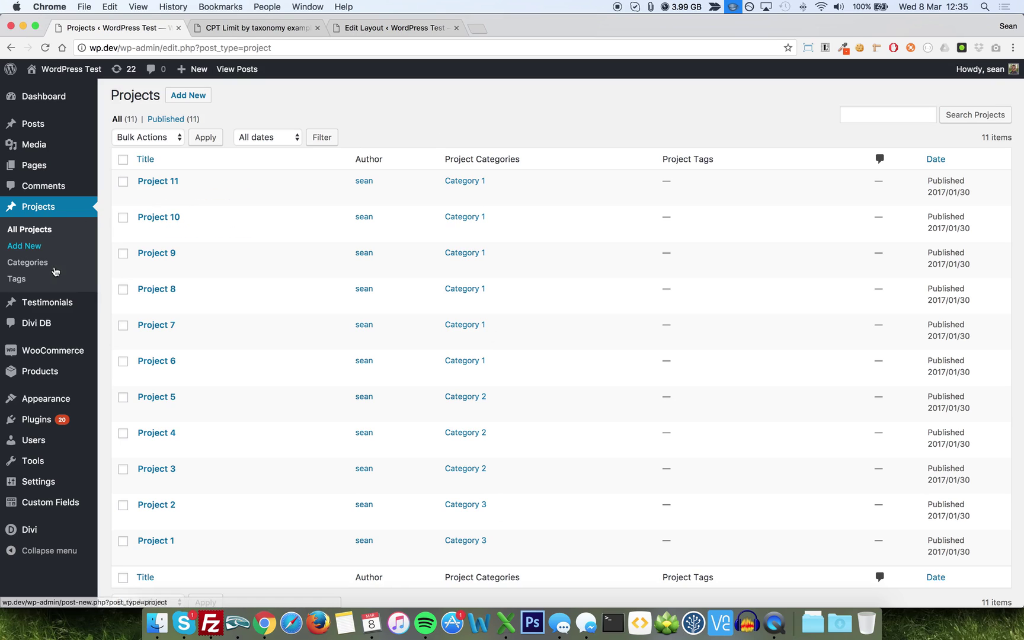
Step: Open Projects > Categories and highlight the project_category taxonomy, category-1 slug and project post type
{"action": "left_click", "coordinate": [20, 263]}
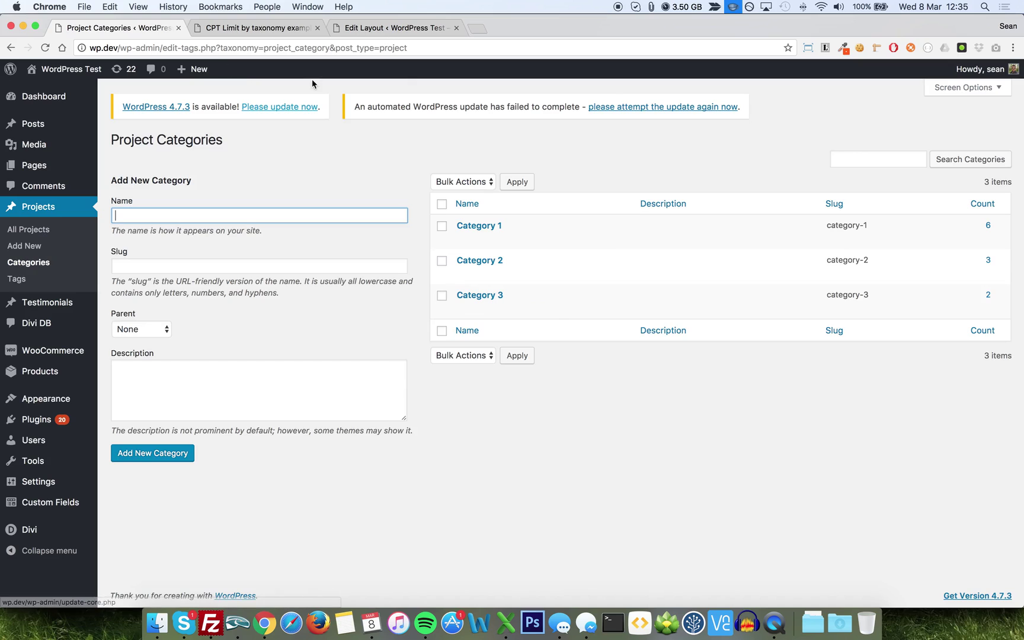
{"action": "double_click", "coordinate": [273, 48]}
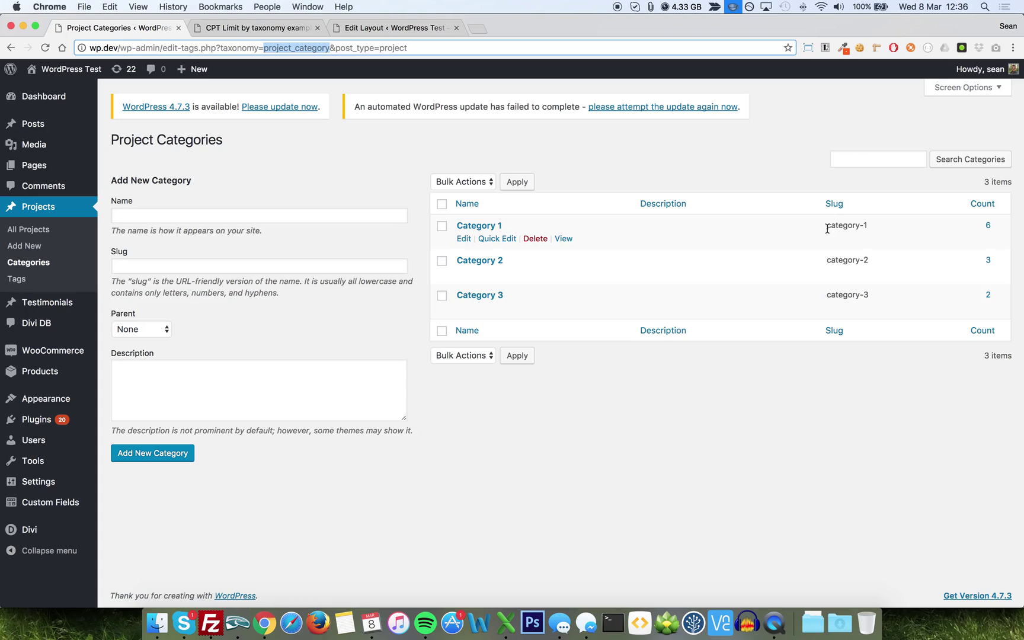
{"action": "left_click_drag", "start_coordinate": [828, 229], "coordinate": [876, 226]}
{"action": "left_click", "coordinate": [876, 229]}
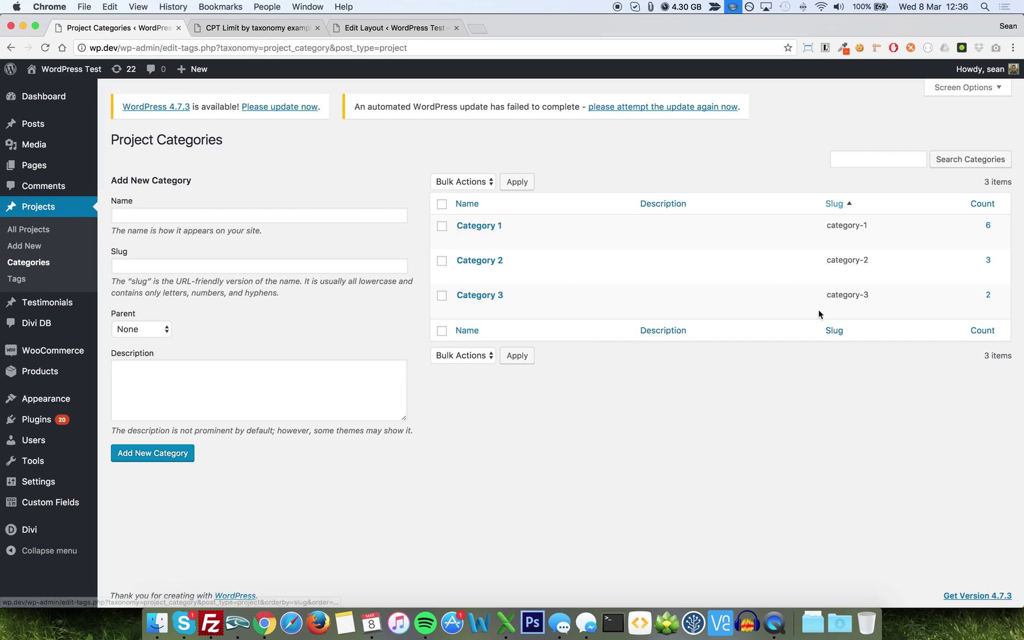
{"action": "left_click", "coordinate": [386, 49]}
{"action": "double_click", "coordinate": [386, 49]}
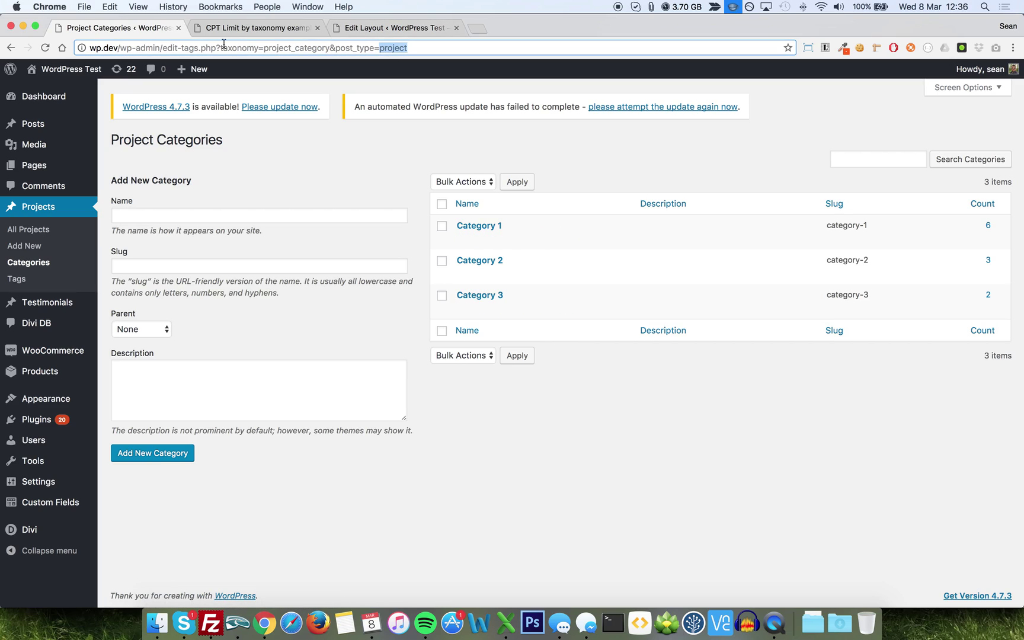
{"action": "double_click", "coordinate": [283, 48]}
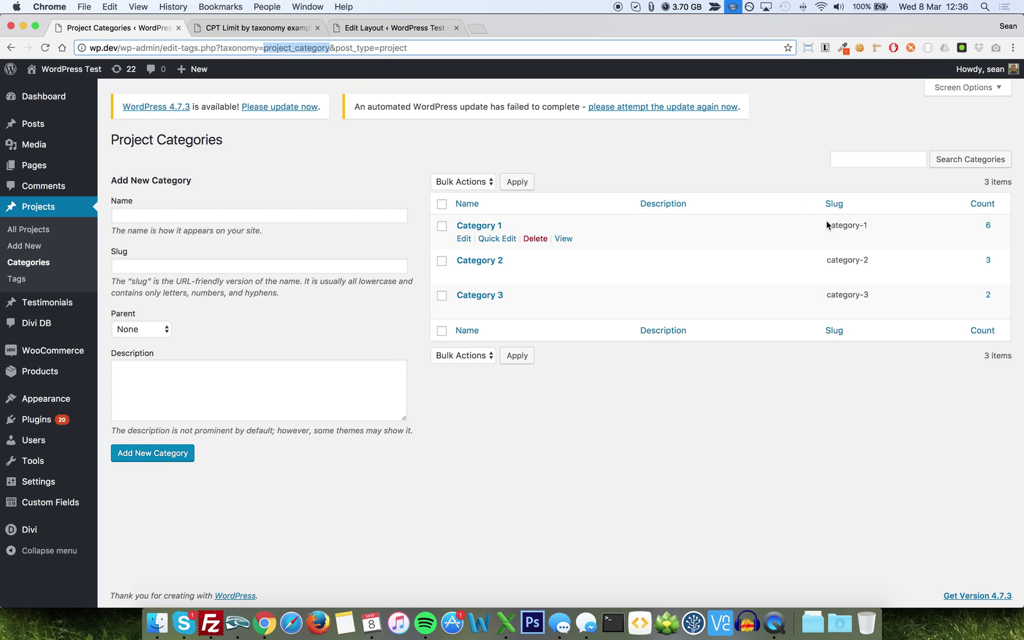
Step: Reload the cpt-limit-by-taxonomy-example page and scroll through its Category 1 and Category 2 project cards
{"action": "left_click", "coordinate": [278, 29]}
{"action": "key", "text": "super+r"}
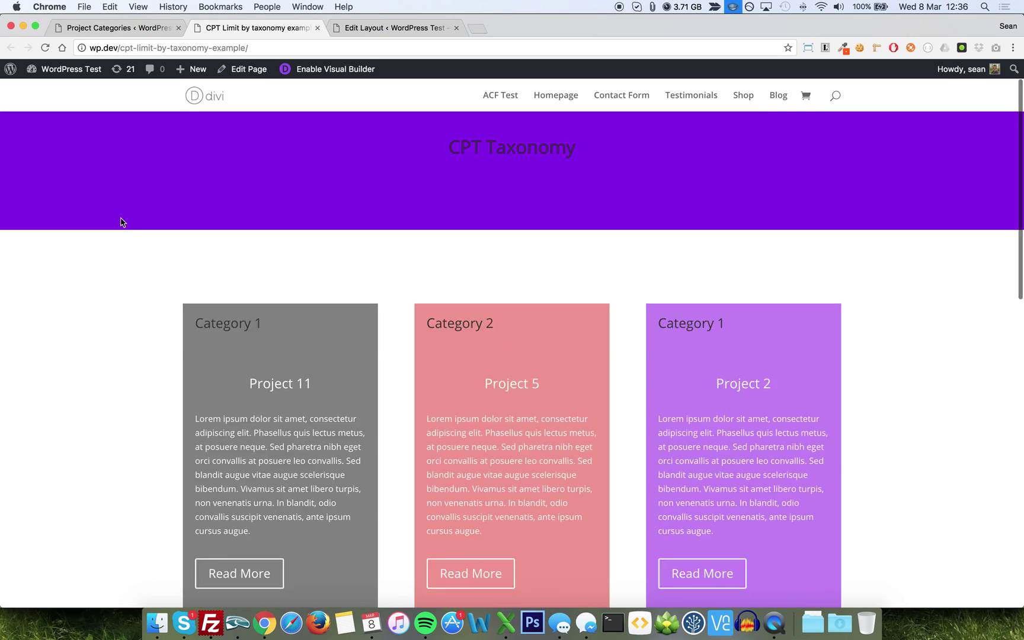
{"action": "scroll", "coordinate": [121, 223], "scroll_direction": "down", "scroll_amount": 5}
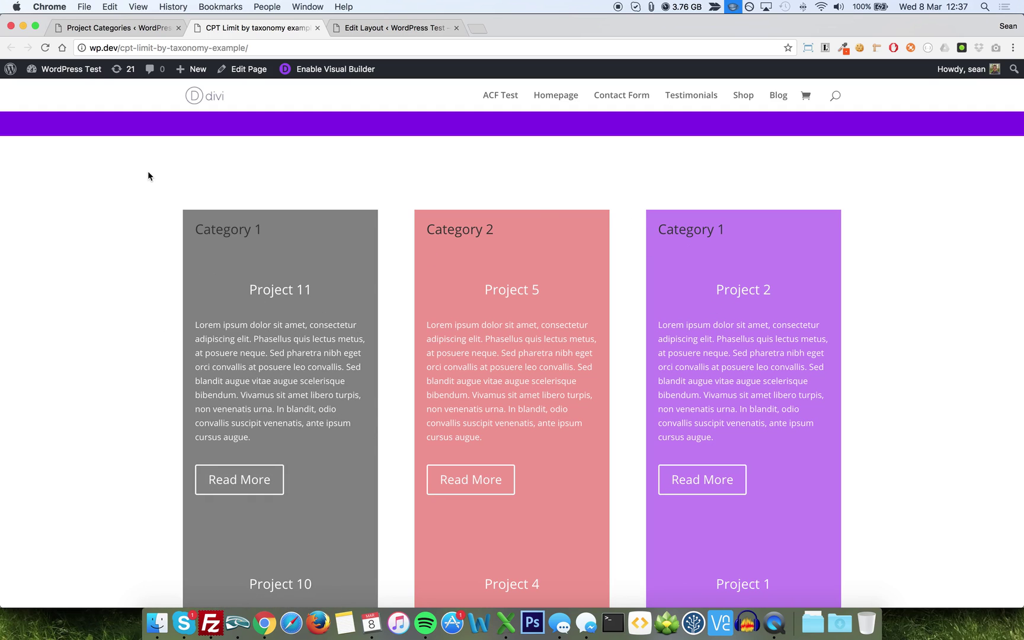
{"action": "scroll", "coordinate": [148, 175], "scroll_direction": "down", "scroll_amount": 5}
{"action": "scroll", "coordinate": [148, 176], "scroll_direction": "down", "scroll_amount": 4}
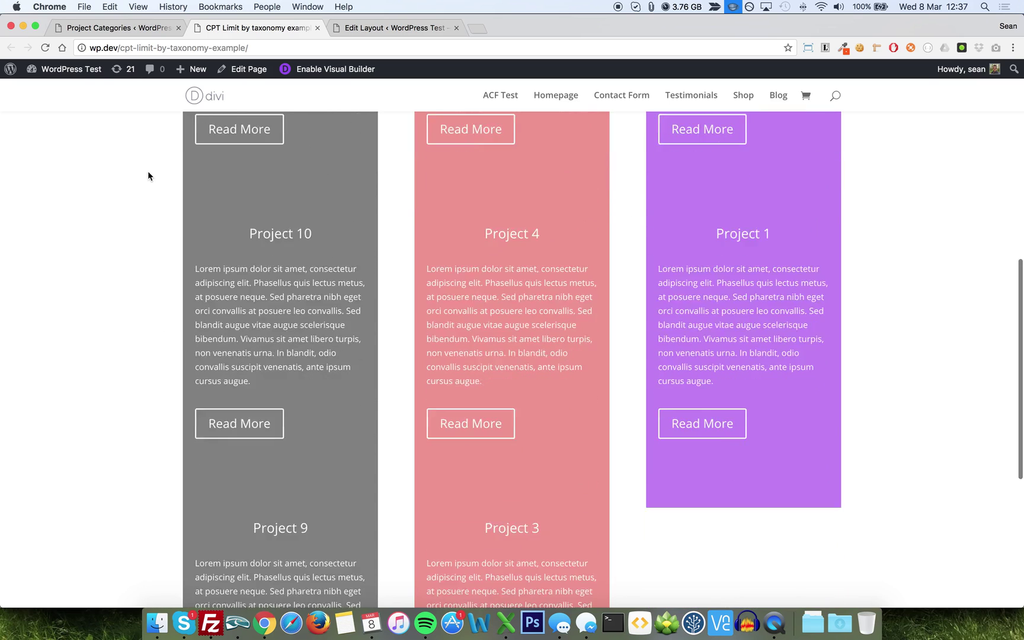
{"action": "scroll", "coordinate": [148, 176], "scroll_direction": "down", "scroll_amount": 4}
{"action": "scroll", "coordinate": [148, 175], "scroll_direction": "down", "scroll_amount": 2}
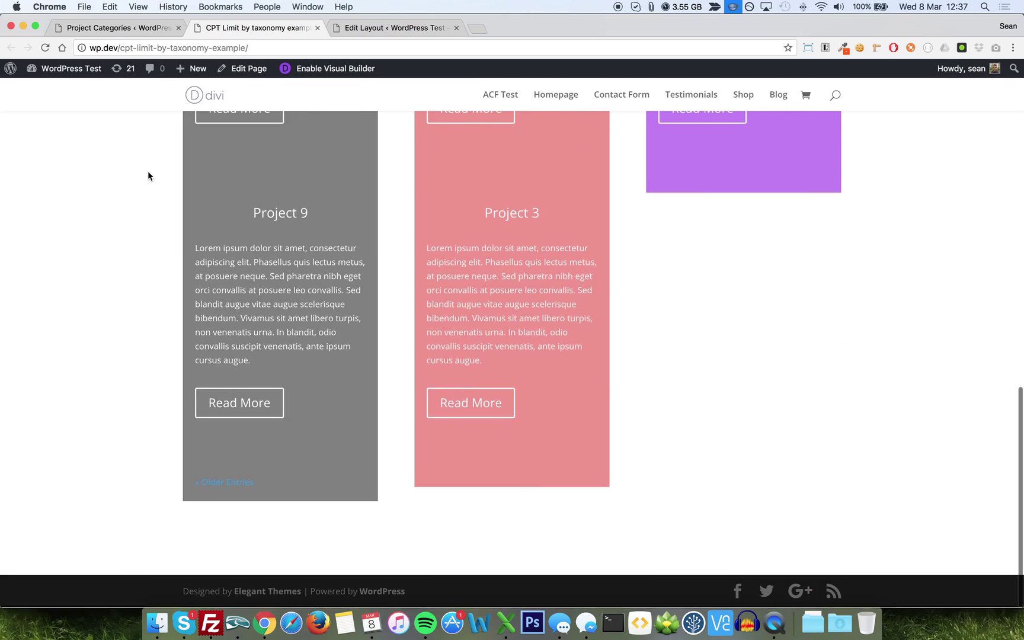
{"action": "scroll", "coordinate": [148, 175], "scroll_direction": "up", "scroll_amount": 20}
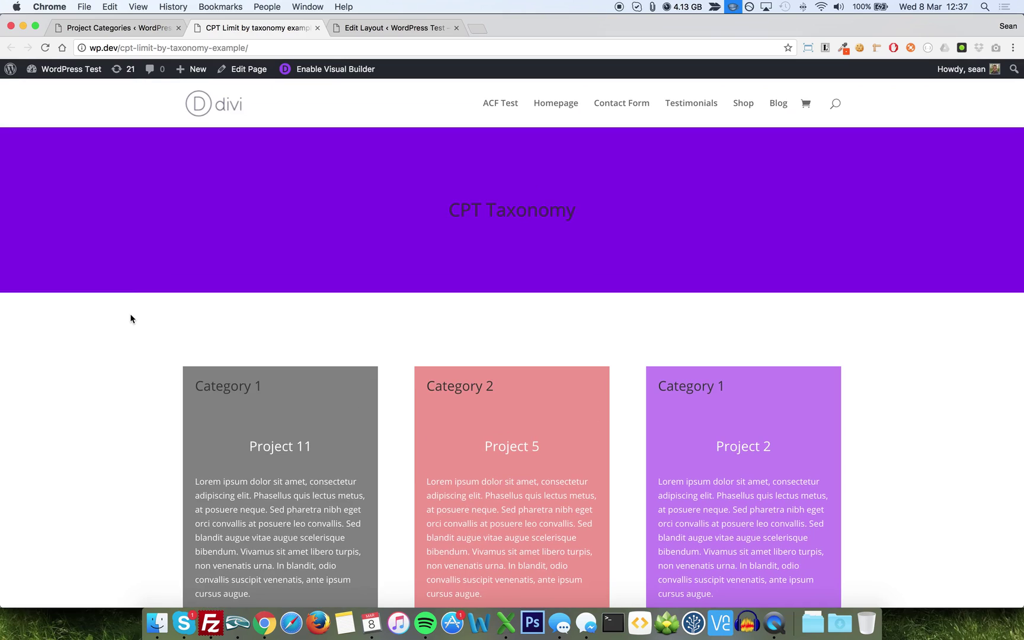
{"action": "scroll", "coordinate": [130, 319], "scroll_direction": "down", "scroll_amount": 3}
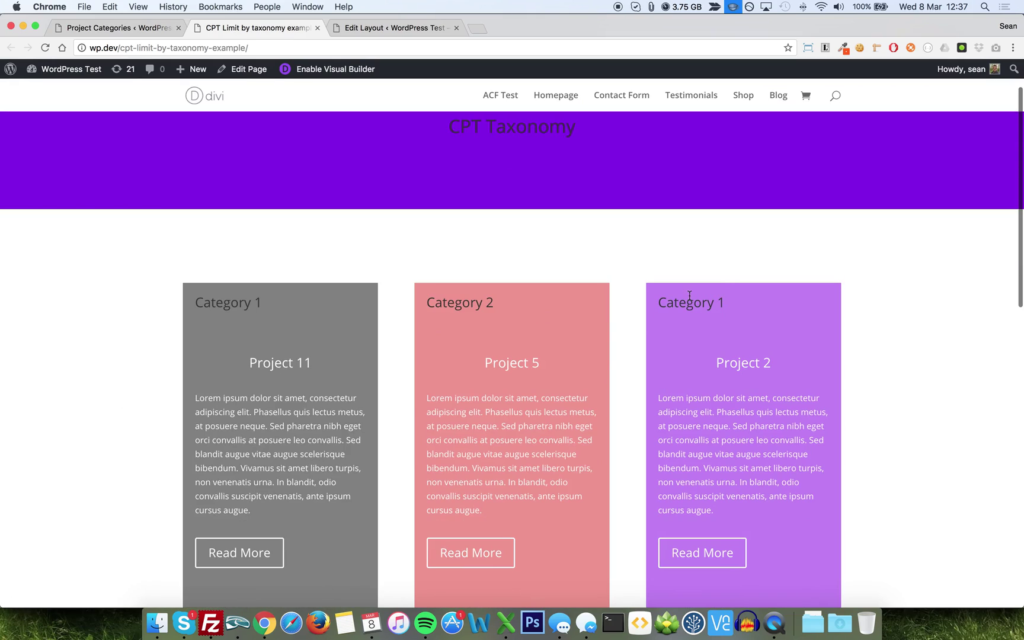
{"action": "left_click", "coordinate": [383, 31]}
{"action": "mouse_move", "coordinate": [43, 207]}
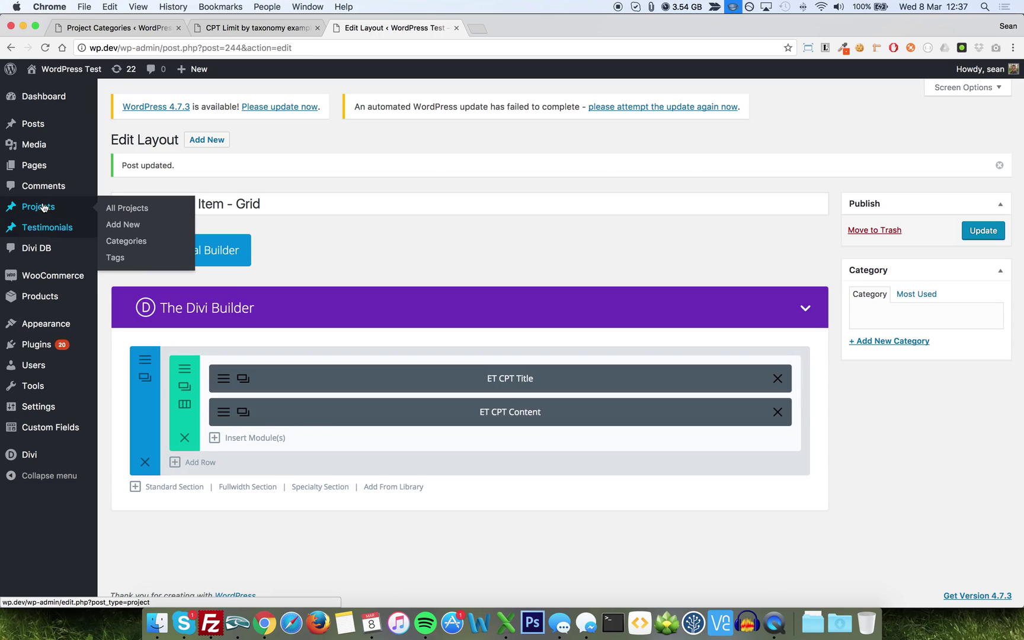
{"action": "left_click", "coordinate": [114, 243]}
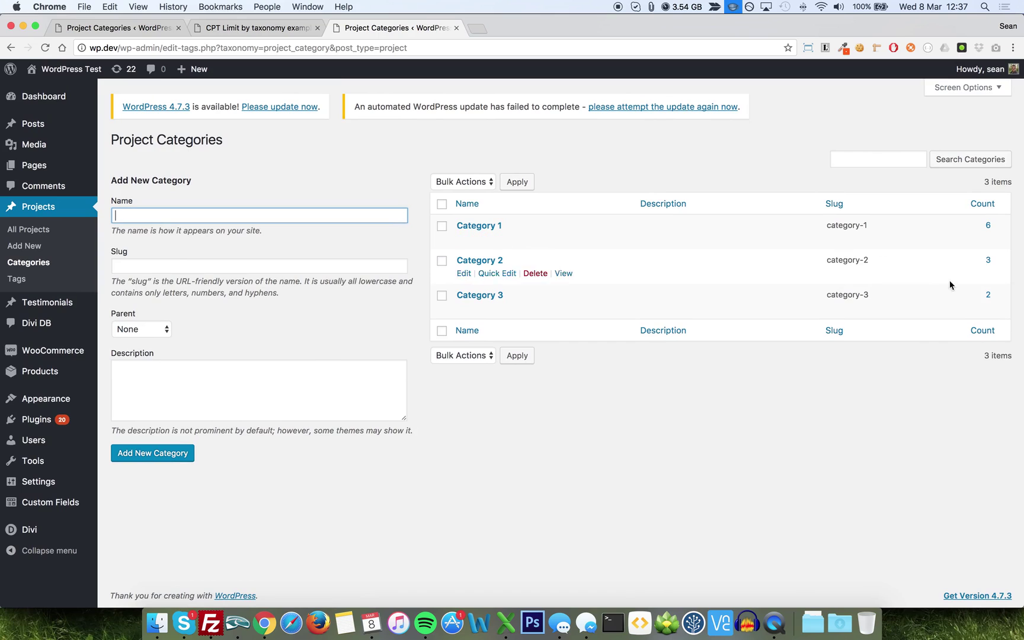
{"action": "left_click", "coordinate": [231, 29]}
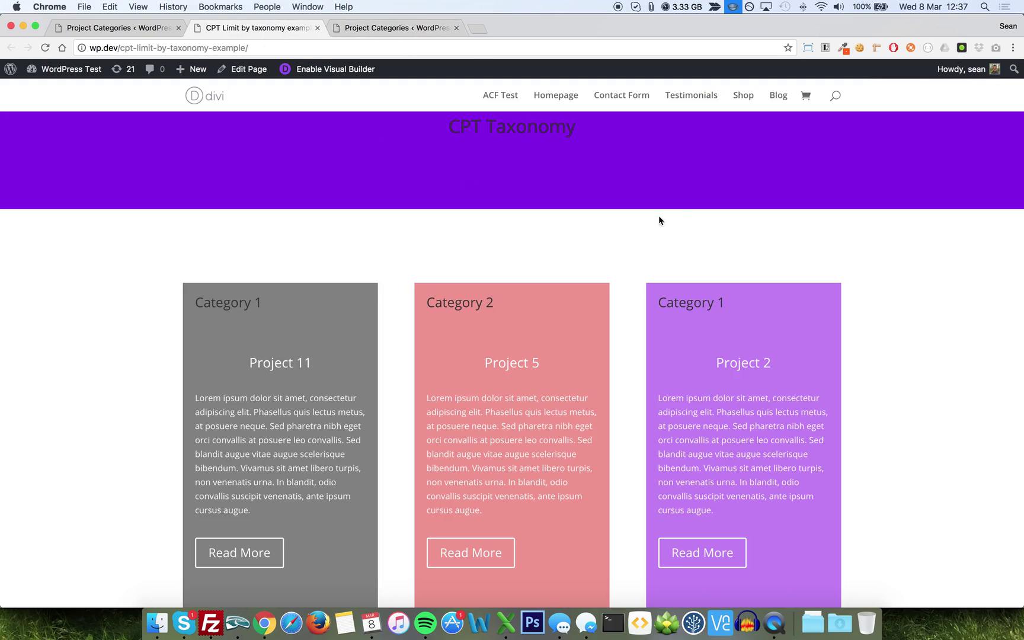
{"action": "scroll", "coordinate": [902, 410], "scroll_direction": "down", "scroll_amount": 5}
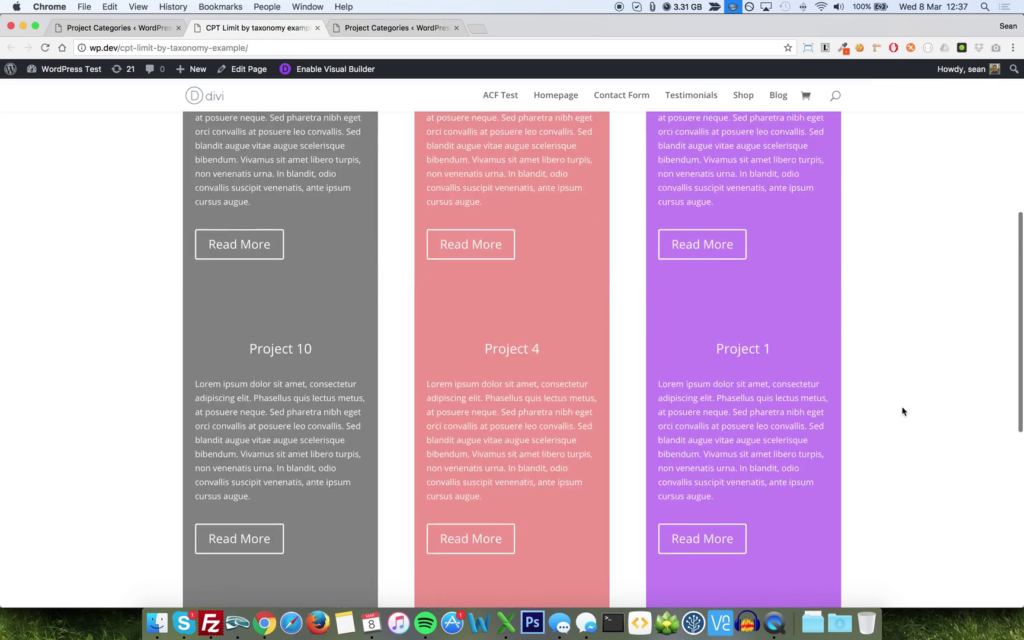
{"action": "scroll", "coordinate": [902, 410], "scroll_direction": "down", "scroll_amount": 1}
{"action": "scroll", "coordinate": [902, 410], "scroll_direction": "up", "scroll_amount": 3}
{"action": "scroll", "coordinate": [902, 410], "scroll_direction": "down", "scroll_amount": 1}
{"action": "scroll", "coordinate": [902, 410], "scroll_direction": "up", "scroll_amount": 3}
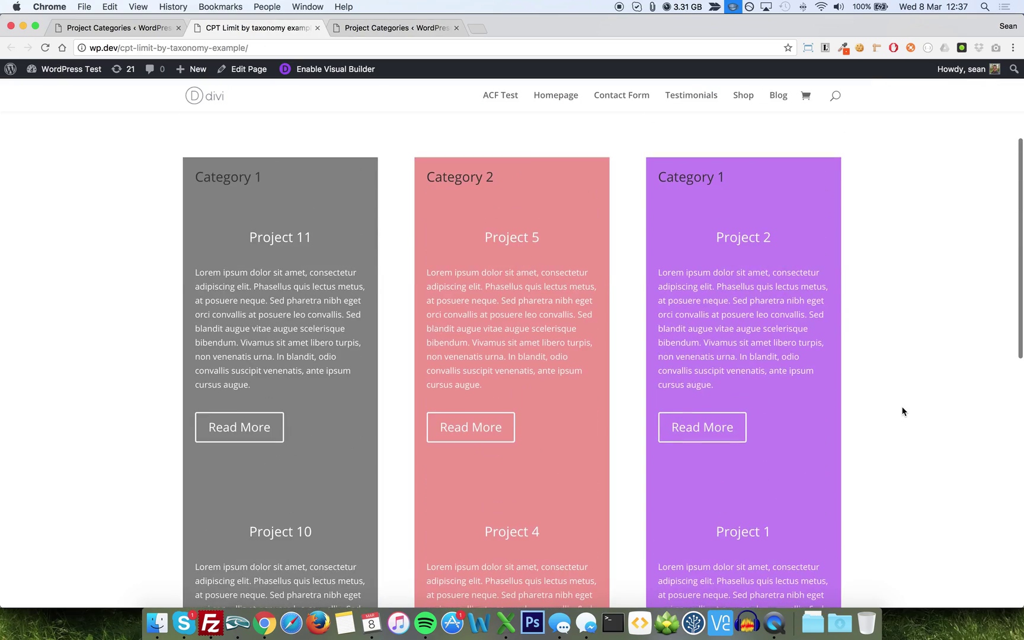
{"action": "scroll", "coordinate": [434, 167], "scroll_direction": "down", "scroll_amount": 3}
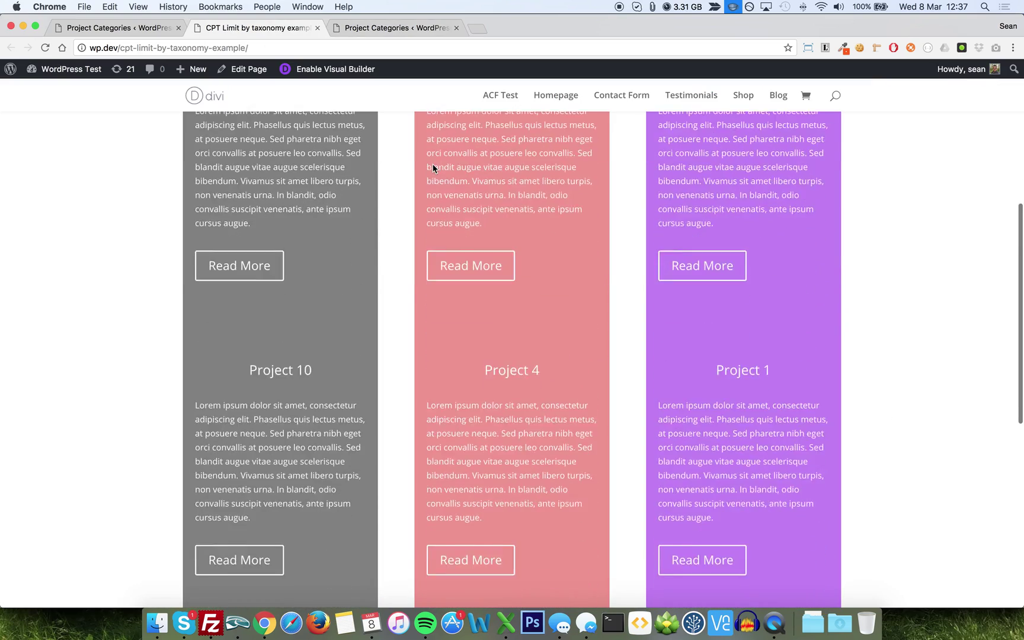
{"action": "scroll", "coordinate": [433, 168], "scroll_direction": "down", "scroll_amount": 8}
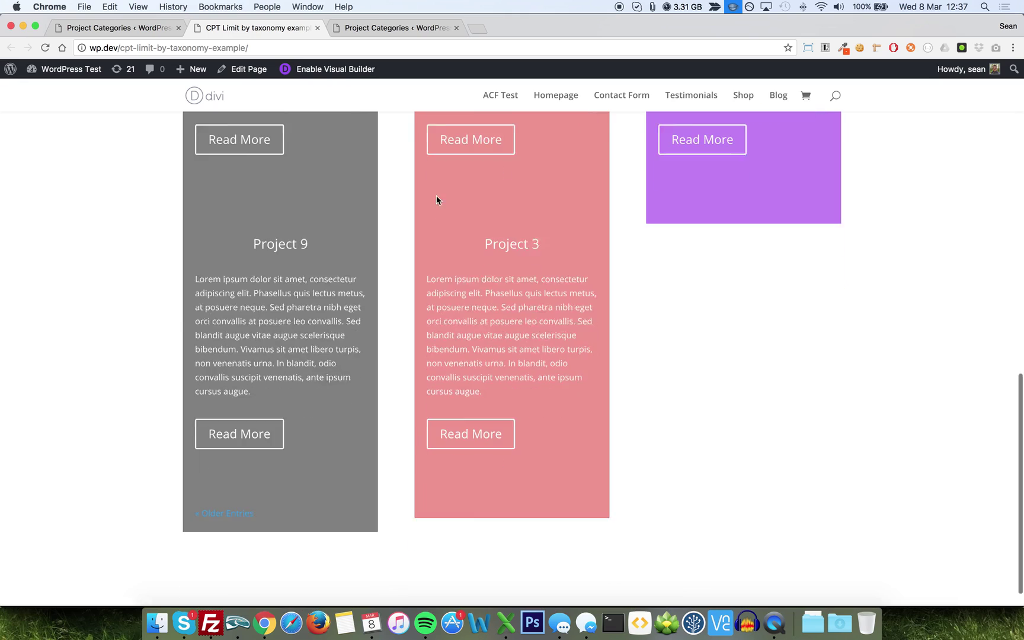
{"action": "scroll", "coordinate": [436, 199], "scroll_direction": "down", "scroll_amount": 1}
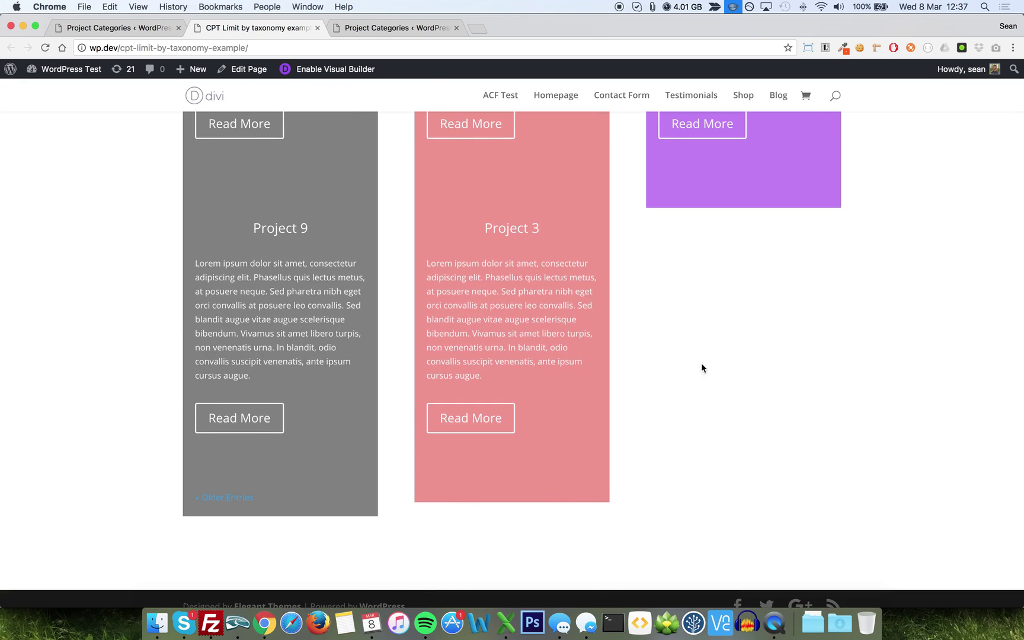
{"action": "scroll", "coordinate": [312, 415], "scroll_direction": "up", "scroll_amount": 15}
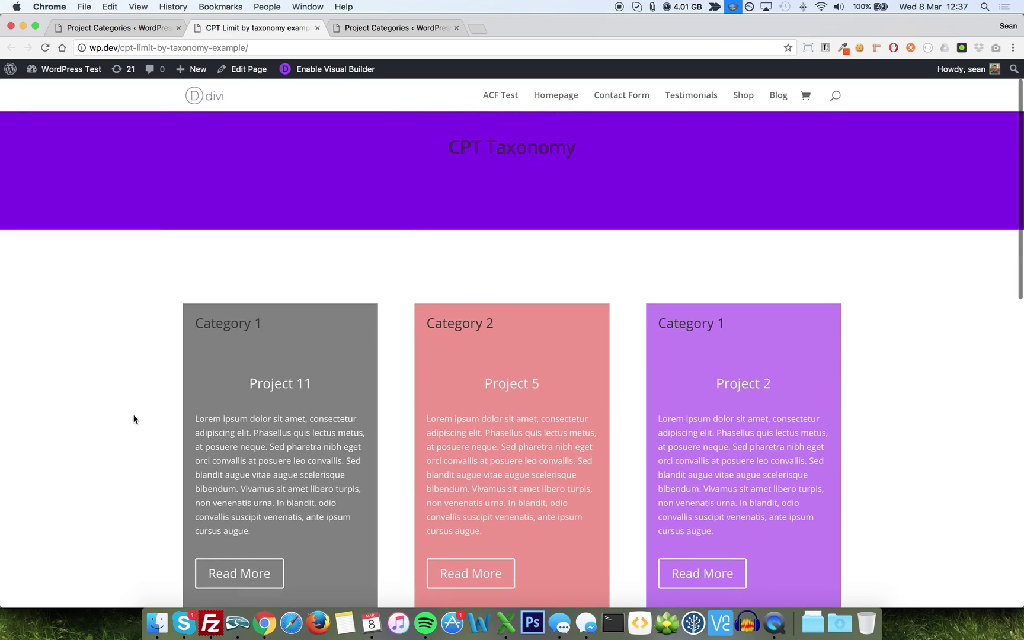
{"action": "scroll", "coordinate": [133, 419], "scroll_direction": "down", "scroll_amount": 5}
{"action": "scroll", "coordinate": [133, 419], "scroll_direction": "down", "scroll_amount": 5}
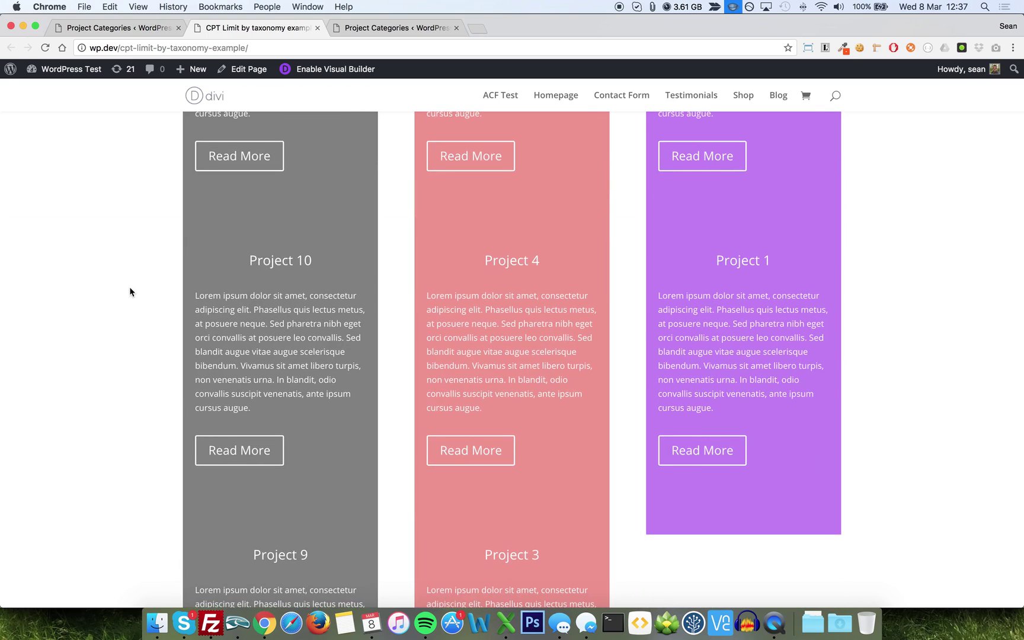
{"action": "scroll", "coordinate": [193, 258], "scroll_direction": "down", "scroll_amount": 7}
{"action": "scroll", "coordinate": [193, 258], "scroll_direction": "down", "scroll_amount": 2}
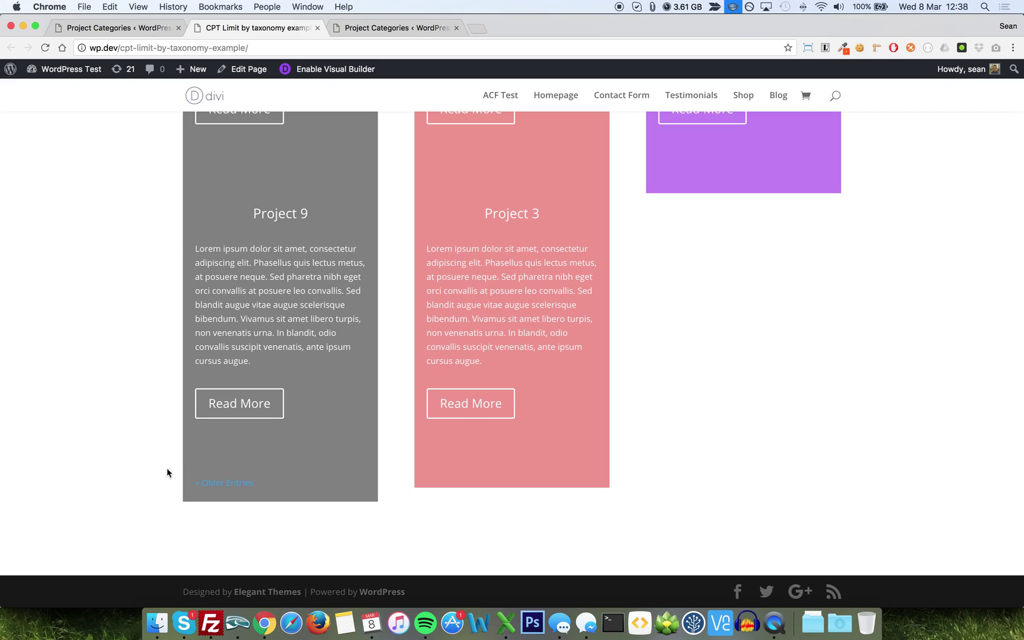
{"action": "scroll", "coordinate": [167, 473], "scroll_direction": "up", "scroll_amount": 10}
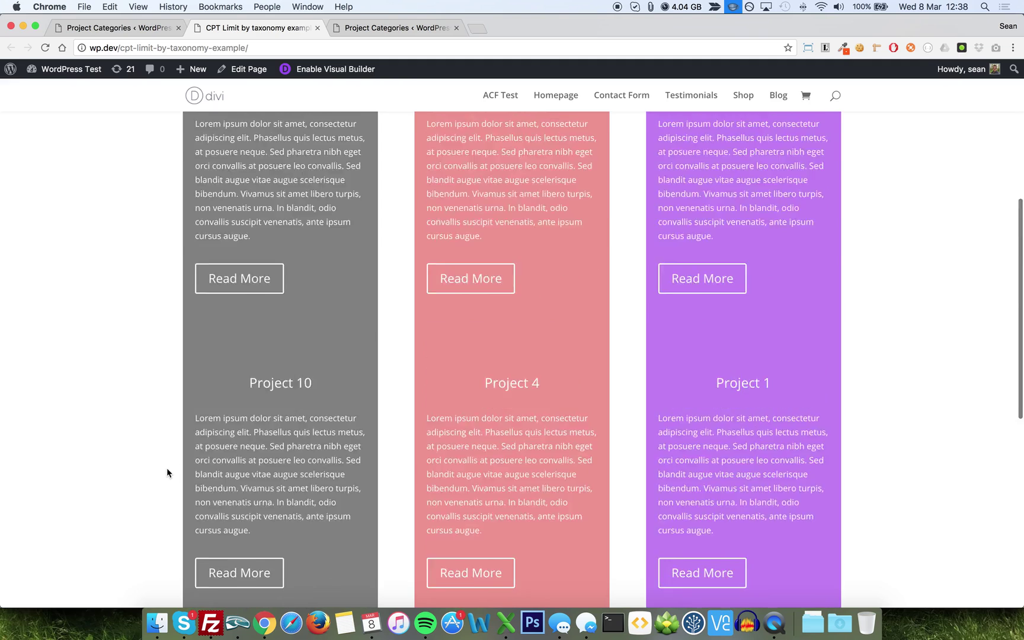
{"action": "scroll", "coordinate": [163, 474], "scroll_direction": "down", "scroll_amount": 10}
{"action": "scroll", "coordinate": [155, 474], "scroll_direction": "up", "scroll_amount": 6}
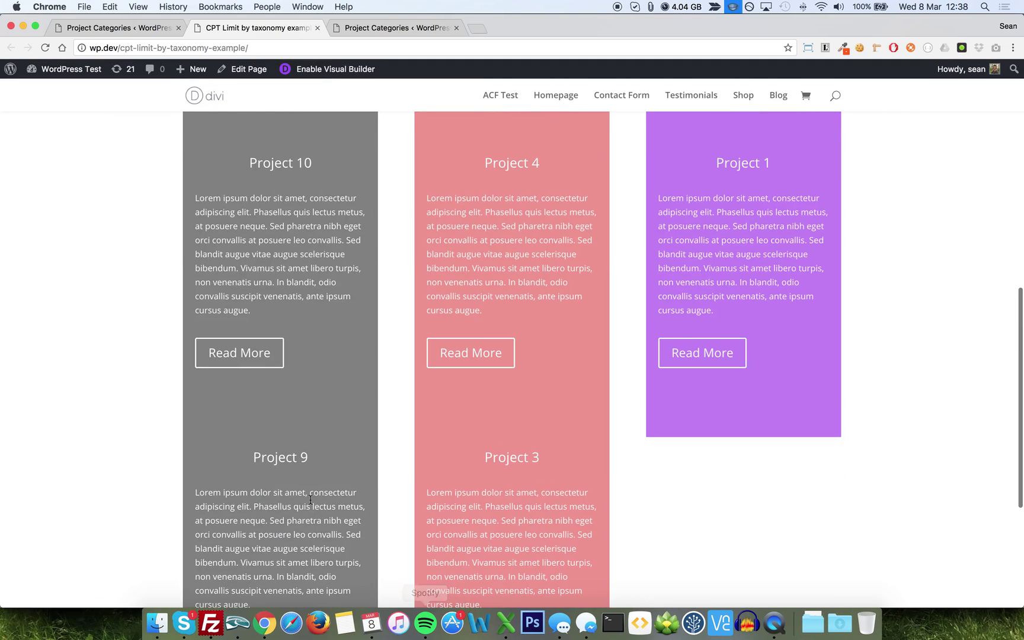
{"action": "scroll", "coordinate": [255, 302], "scroll_direction": "up", "scroll_amount": 3}
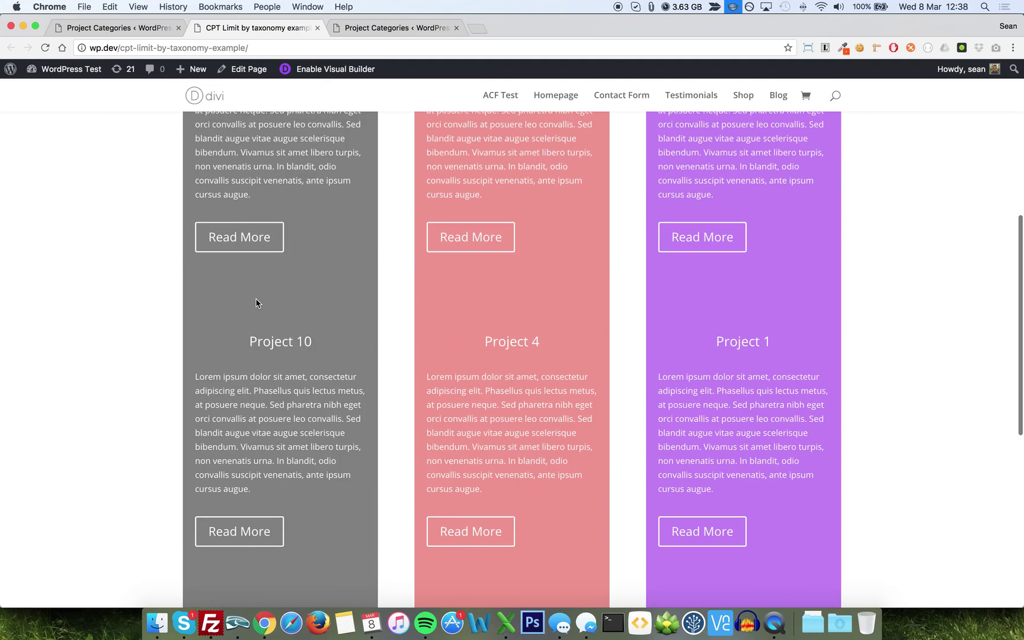
{"action": "scroll", "coordinate": [255, 299], "scroll_direction": "up", "scroll_amount": 4}
Step: Open the page in the back-end Divi Builder and open the CPT Taxonomy Text module's settings
{"action": "left_click", "coordinate": [221, 72]}
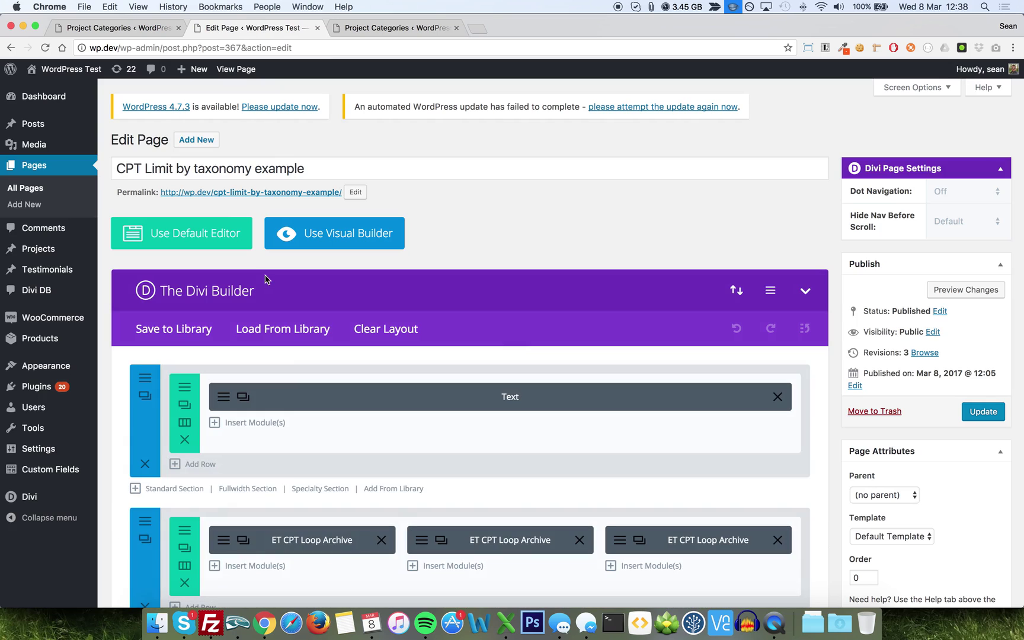
{"action": "left_click", "coordinate": [223, 397]}
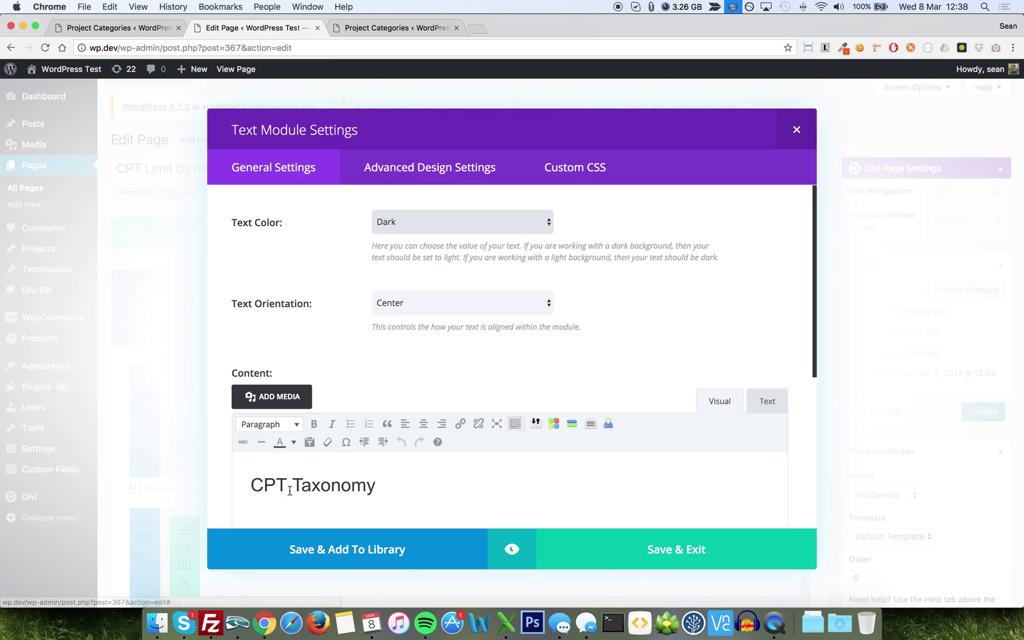
Step: Close the Text Module Settings and scroll down to the three ET CPT Loop Archive modules
{"action": "left_click", "coordinate": [797, 131]}
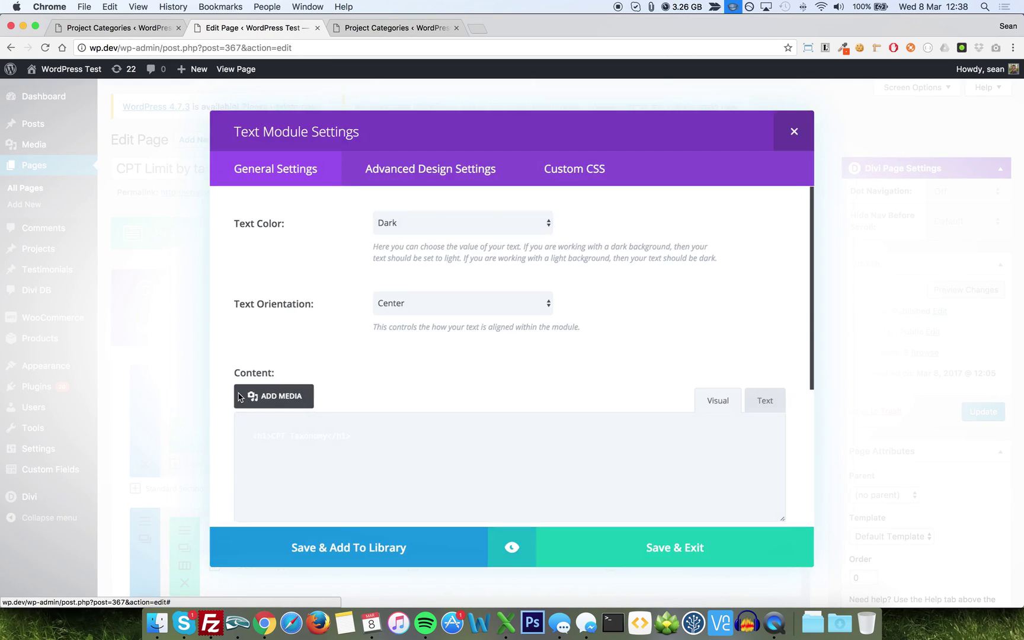
{"action": "scroll", "coordinate": [374, 436], "scroll_direction": "down", "scroll_amount": 2}
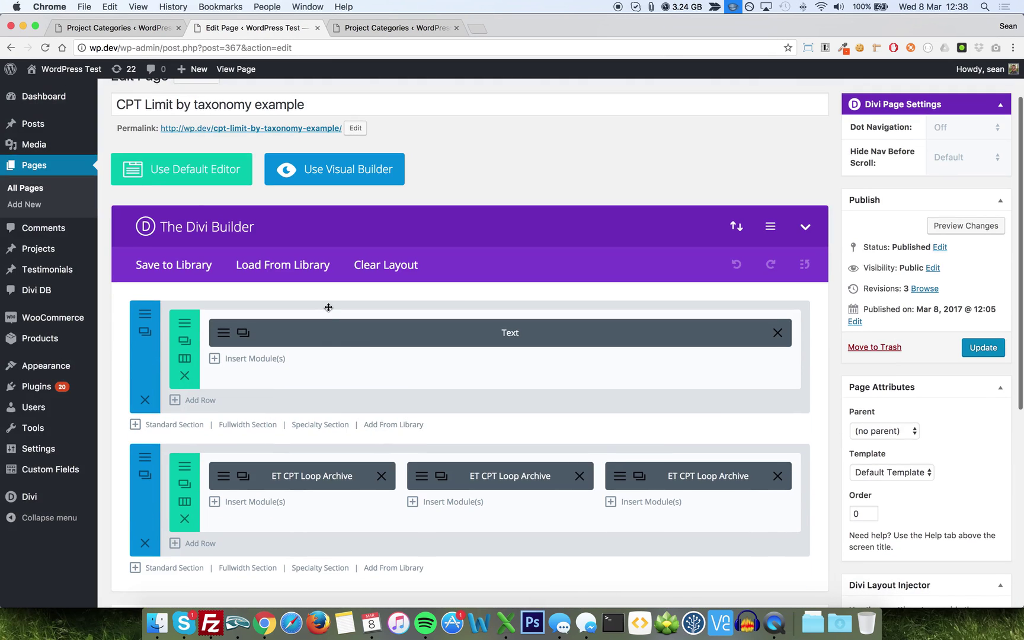
{"action": "scroll", "coordinate": [272, 394], "scroll_direction": "down", "scroll_amount": 1}
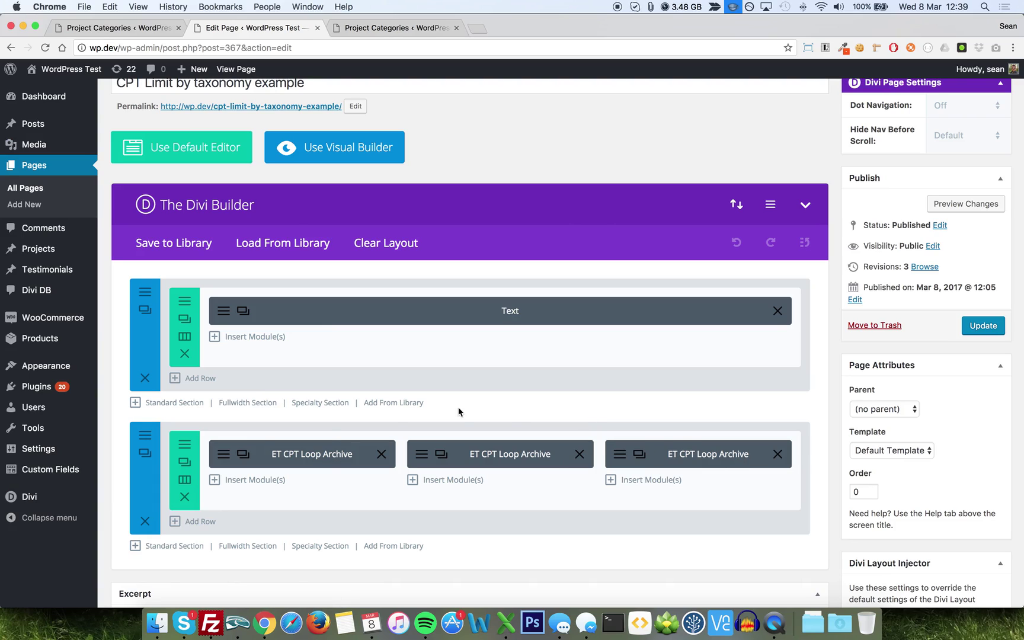
Step: Open the first ET CPT Loop Archive module's settings and review its Category 1 title and Projects post type
{"action": "left_click", "coordinate": [224, 457]}
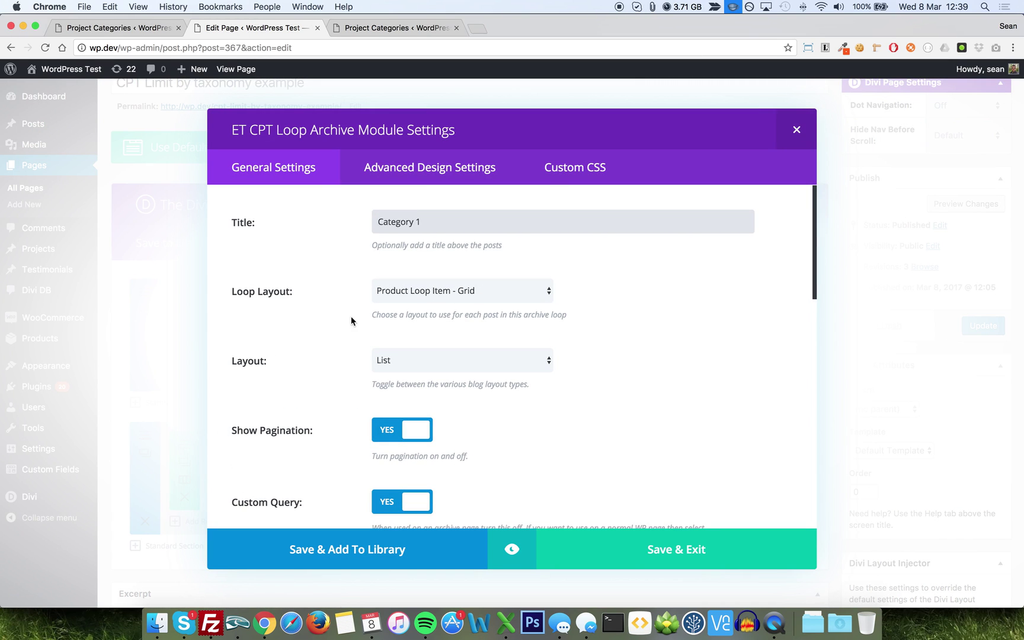
{"action": "left_click", "coordinate": [379, 220]}
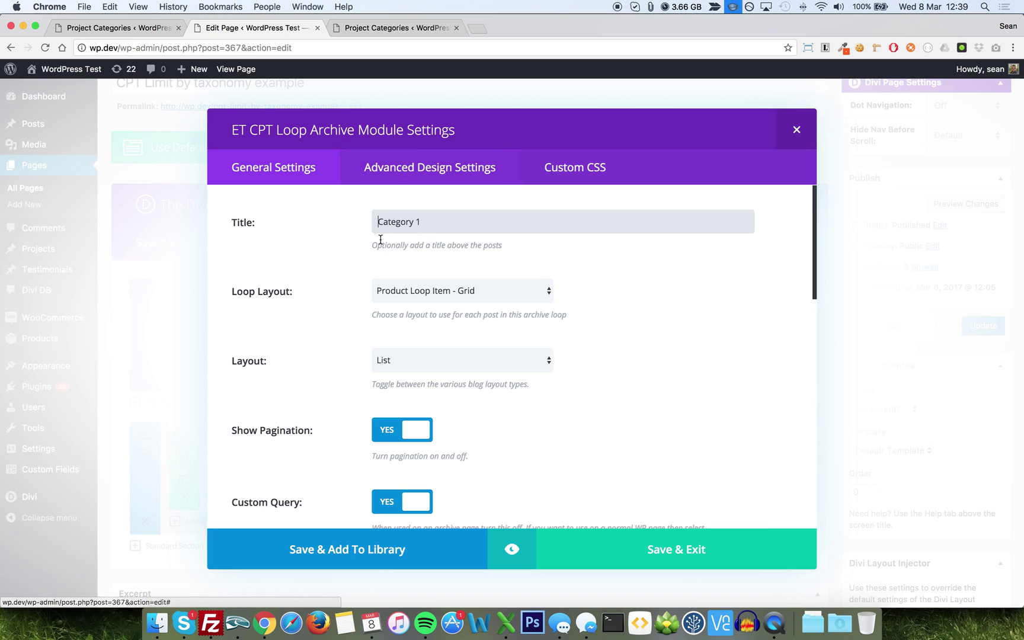
{"action": "scroll", "coordinate": [248, 313], "scroll_direction": "down", "scroll_amount": 1}
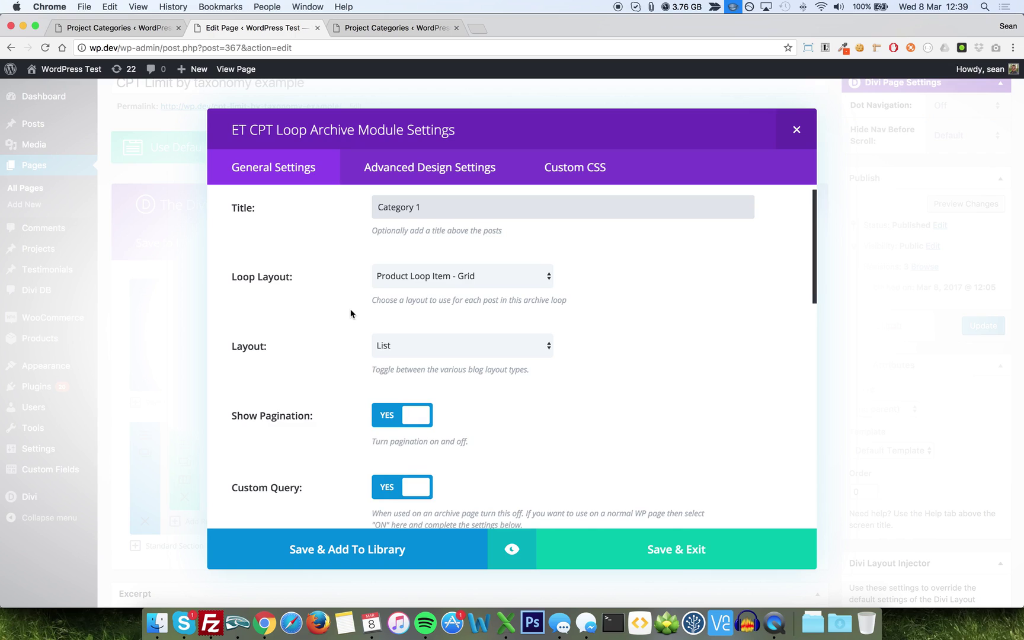
{"action": "scroll", "coordinate": [351, 314], "scroll_direction": "down", "scroll_amount": 3}
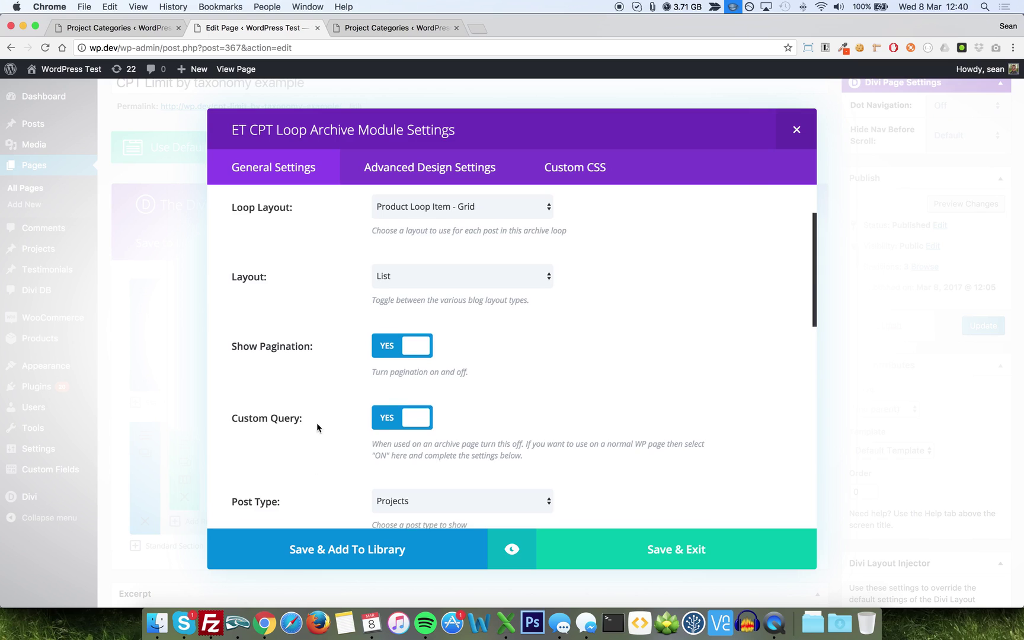
{"action": "scroll", "coordinate": [318, 427], "scroll_direction": "down", "scroll_amount": 6}
{"action": "scroll", "coordinate": [318, 427], "scroll_direction": "up", "scroll_amount": 6}
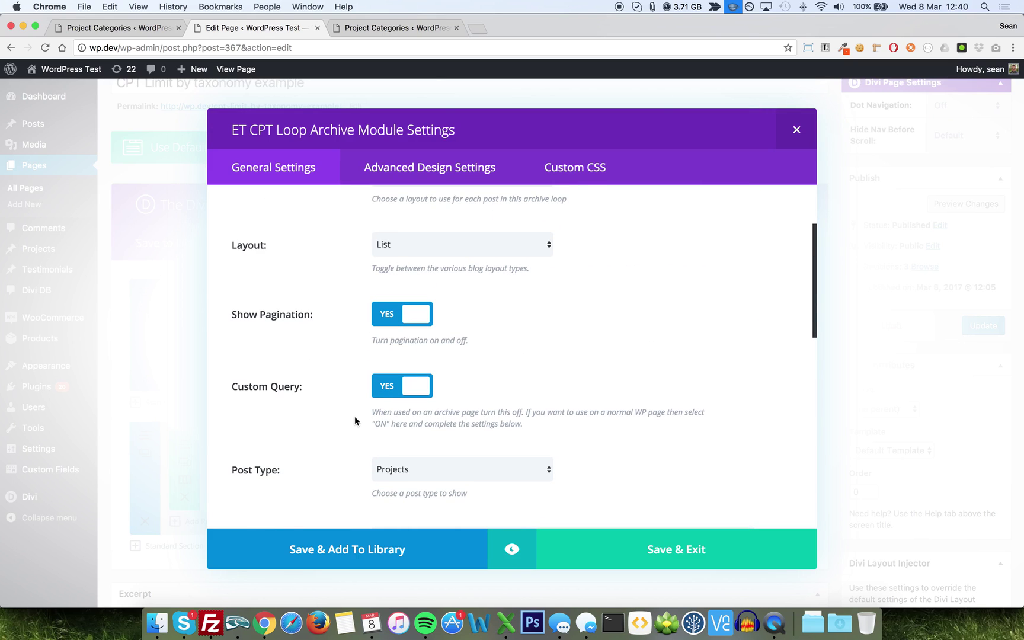
{"action": "scroll", "coordinate": [355, 416], "scroll_direction": "down", "scroll_amount": 3}
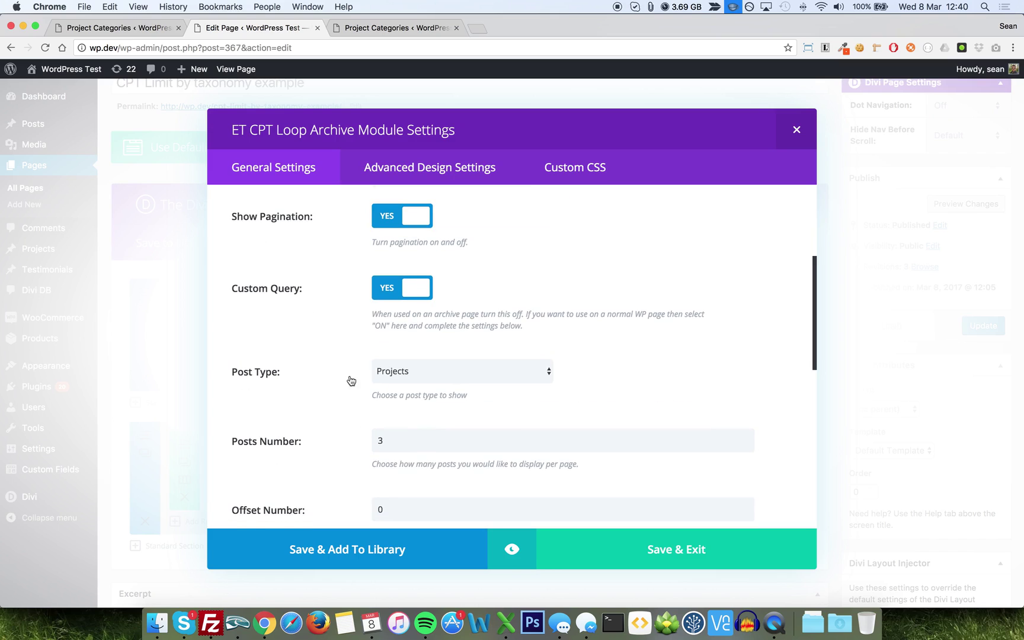
{"action": "left_click", "coordinate": [384, 365]}
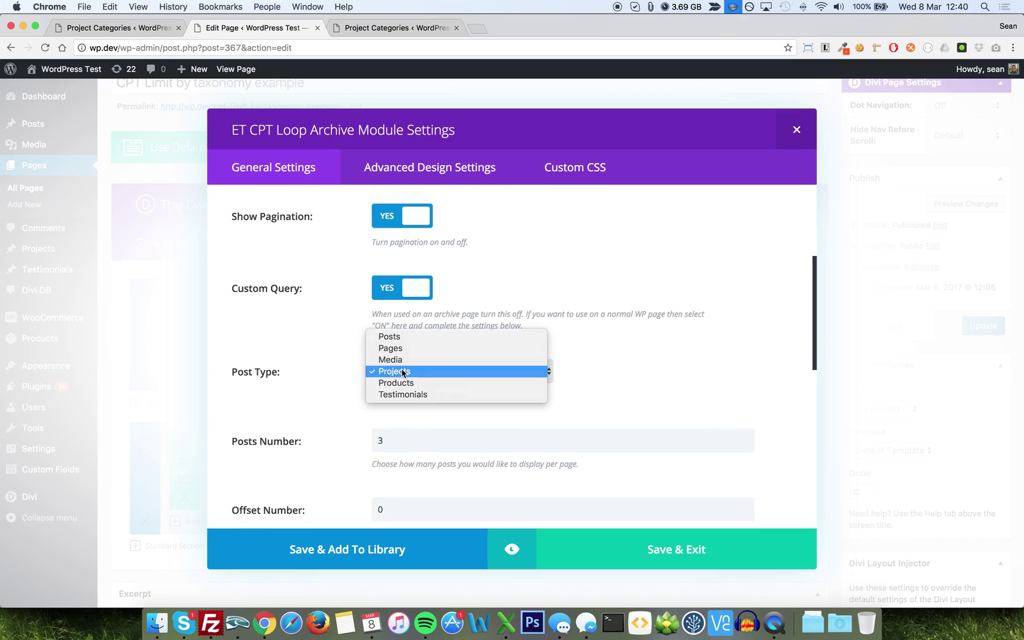
{"action": "left_click", "coordinate": [379, 372]}
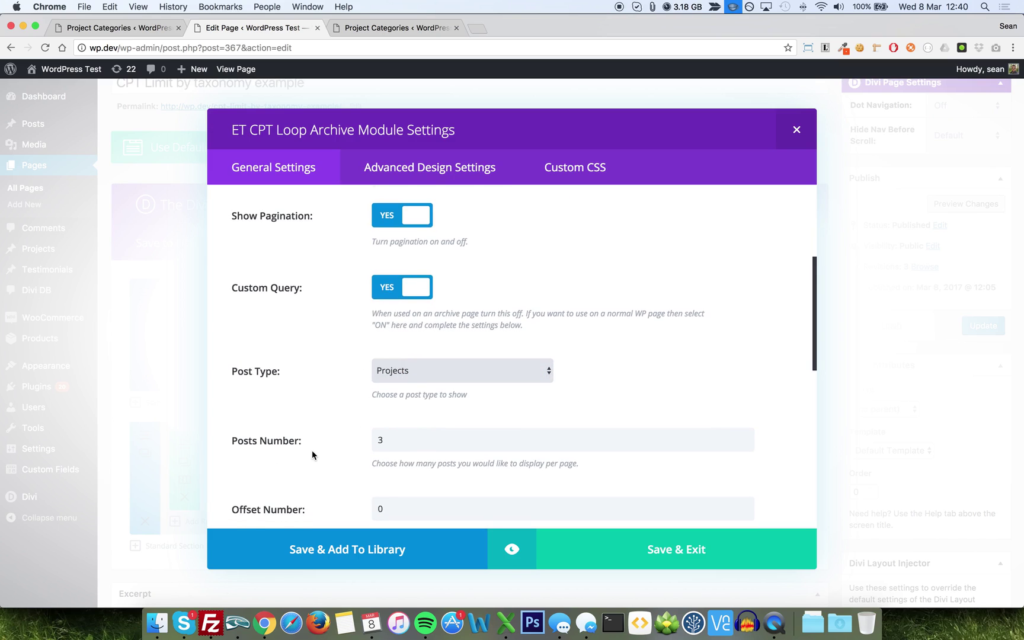
{"action": "scroll", "coordinate": [338, 322], "scroll_direction": "down", "scroll_amount": 3}
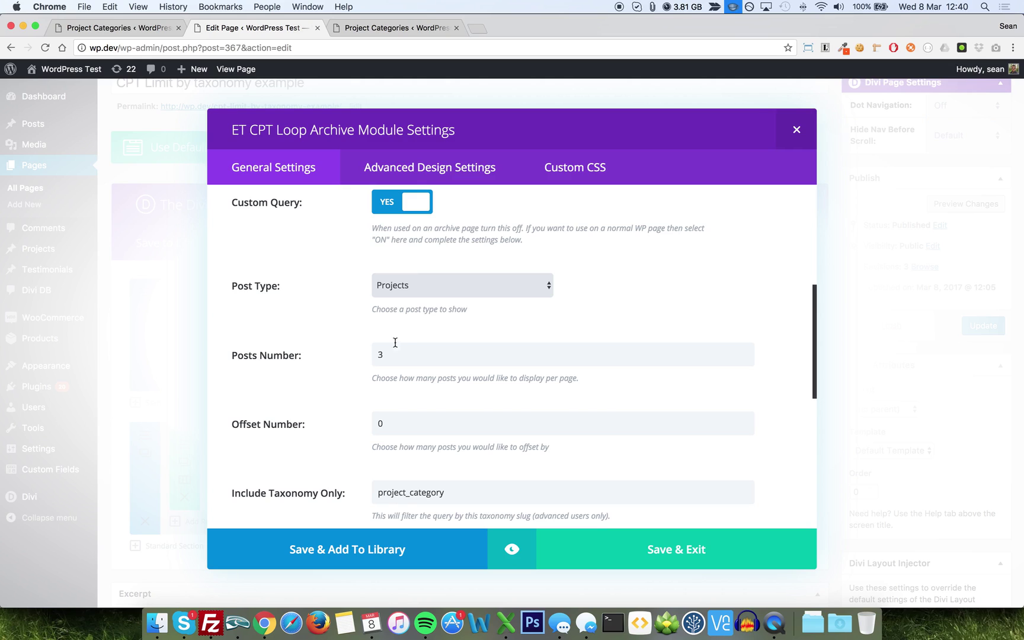
{"action": "scroll", "coordinate": [361, 360], "scroll_direction": "down", "scroll_amount": 2}
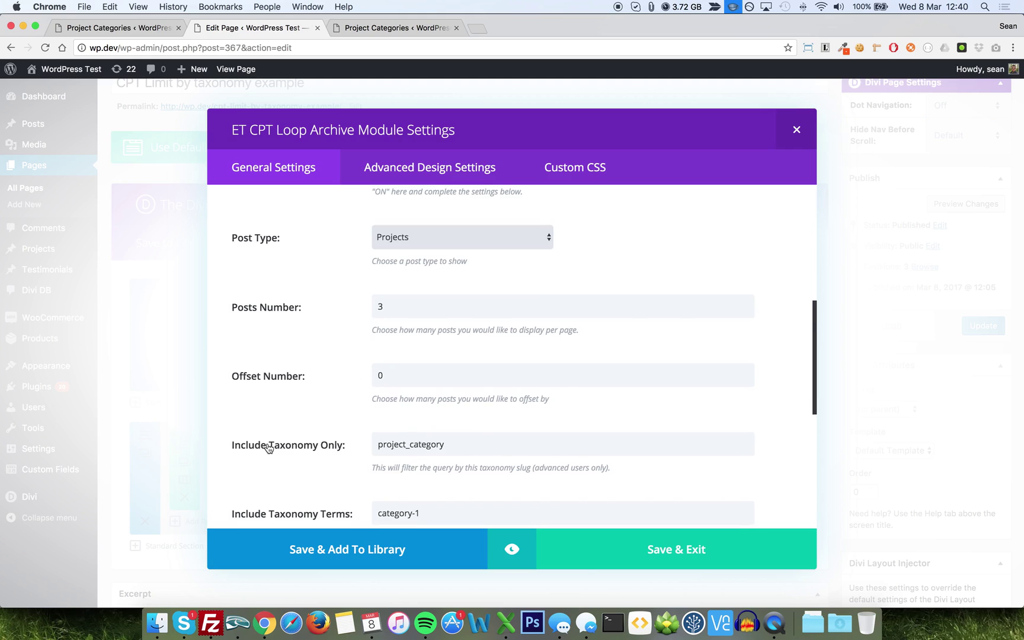
{"action": "scroll", "coordinate": [268, 445], "scroll_direction": "down", "scroll_amount": 3}
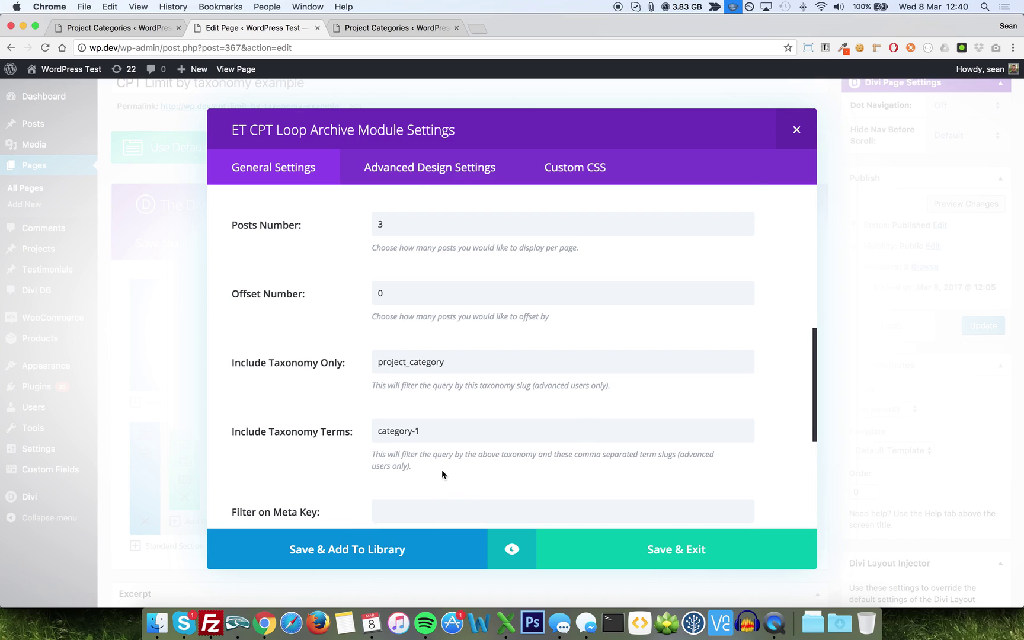
{"action": "scroll", "coordinate": [442, 469], "scroll_direction": "down", "scroll_amount": 3}
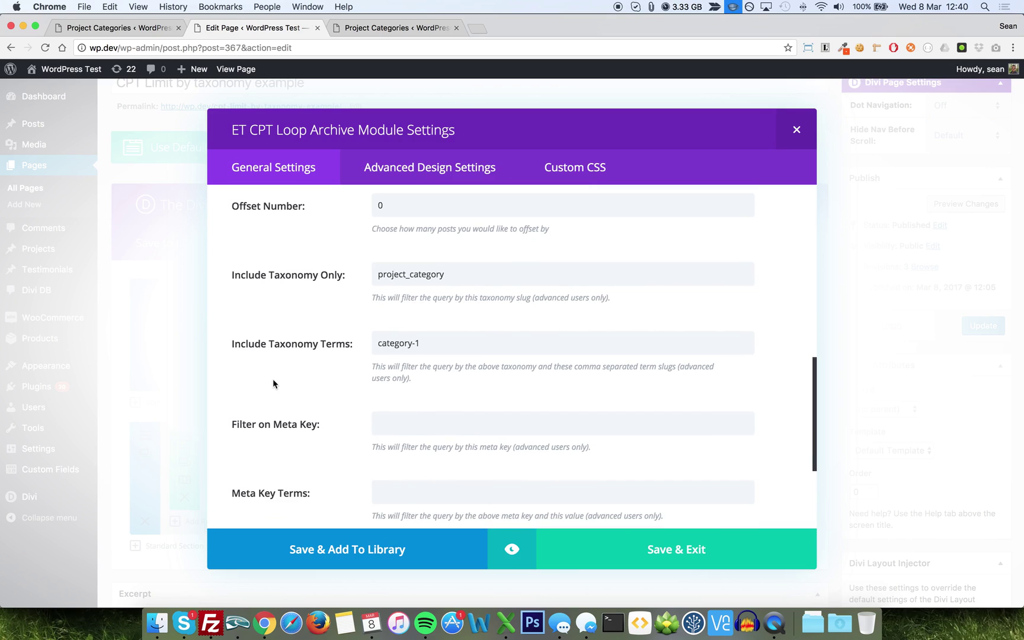
{"action": "scroll", "coordinate": [273, 381], "scroll_direction": "up", "scroll_amount": 1}
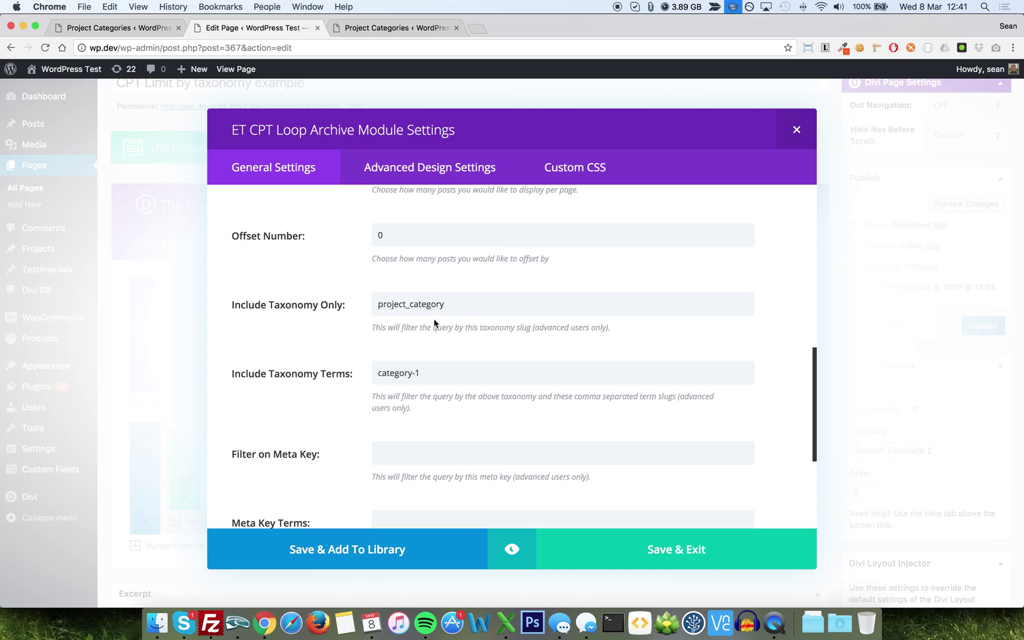
{"action": "left_click", "coordinate": [382, 28]}
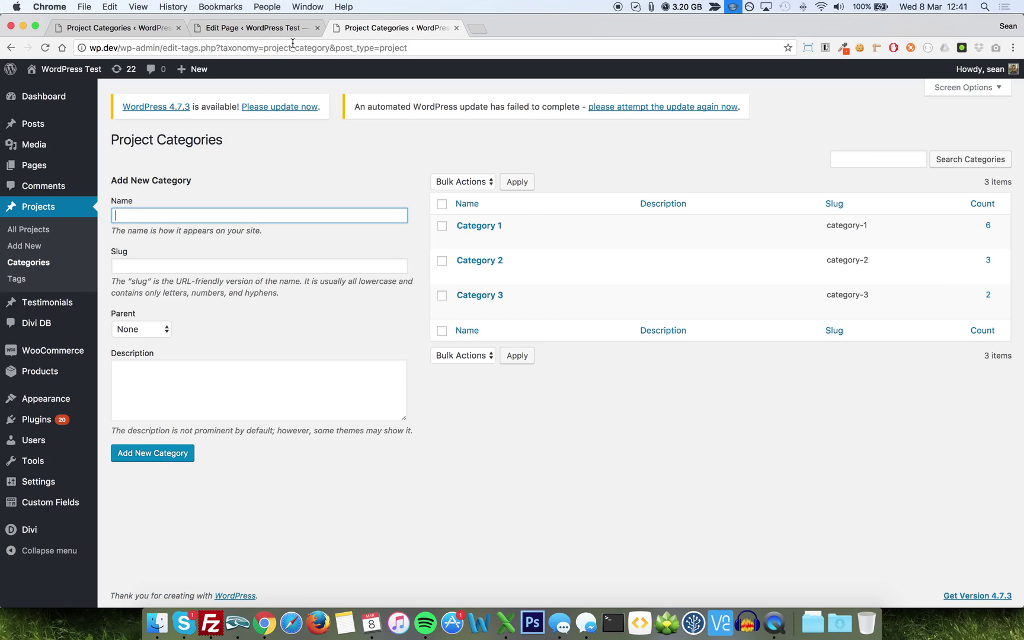
{"action": "left_click", "coordinate": [269, 29]}
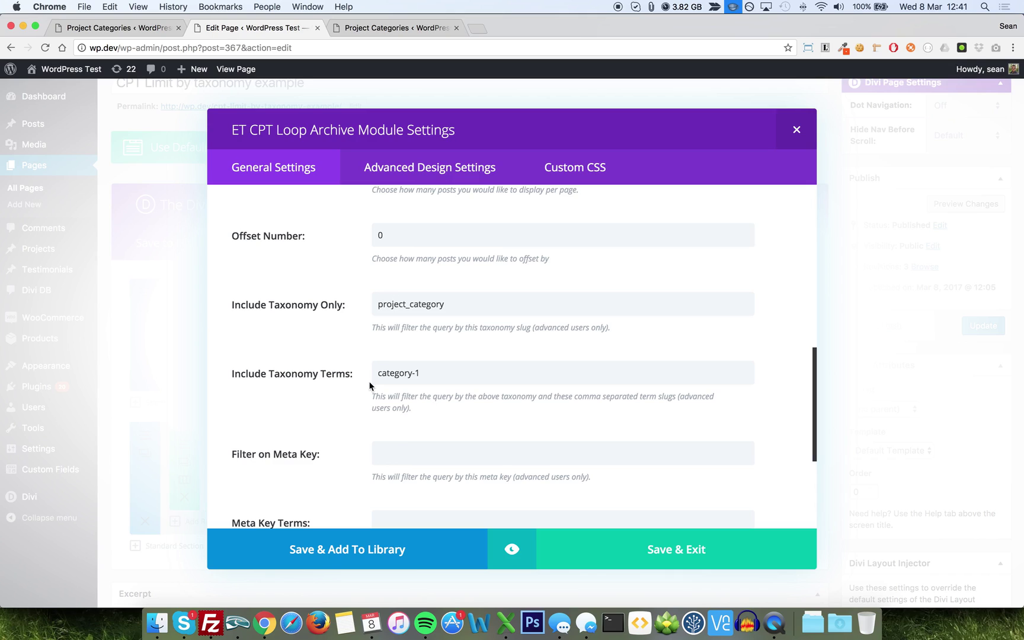
Step: Check the category-1 terms and project_category taxonomy values, then close the first module's settings
{"action": "left_click", "coordinate": [421, 380]}
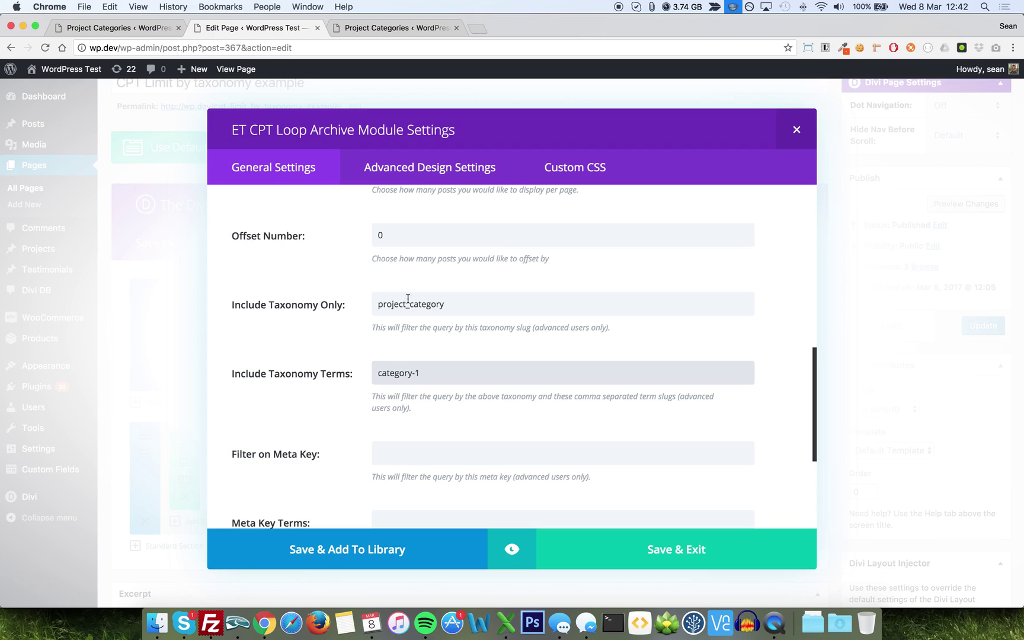
{"action": "left_click", "coordinate": [465, 303]}
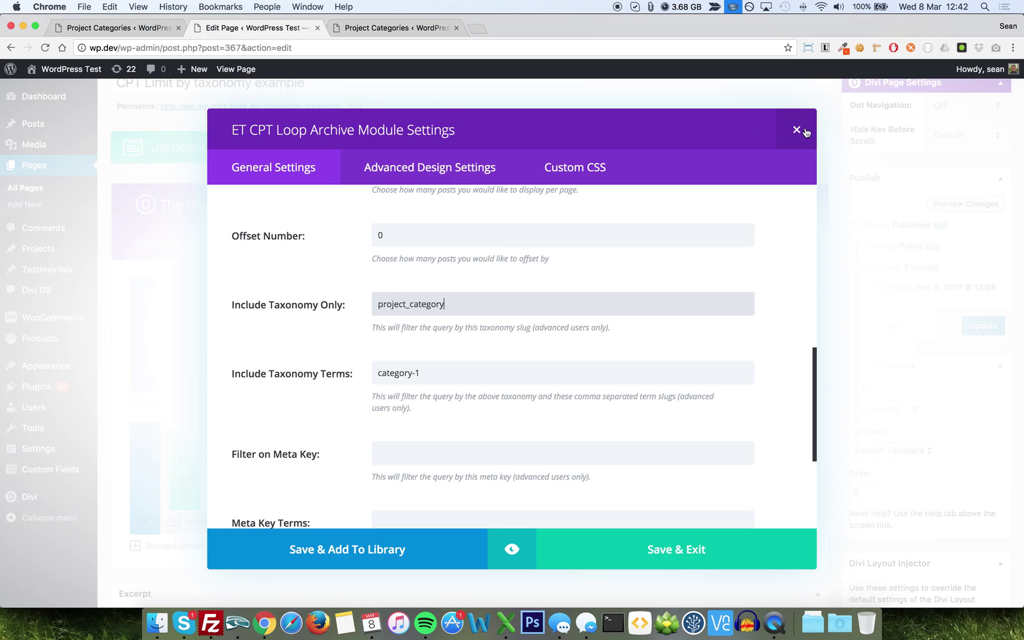
{"action": "key", "text": "Escape"}
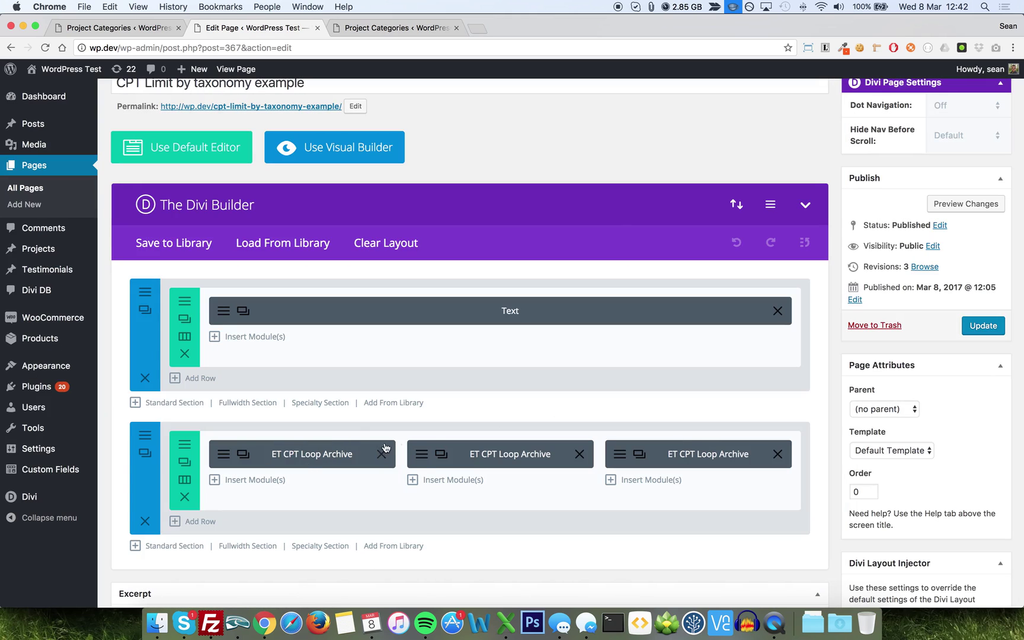
{"action": "left_click", "coordinate": [422, 461]}
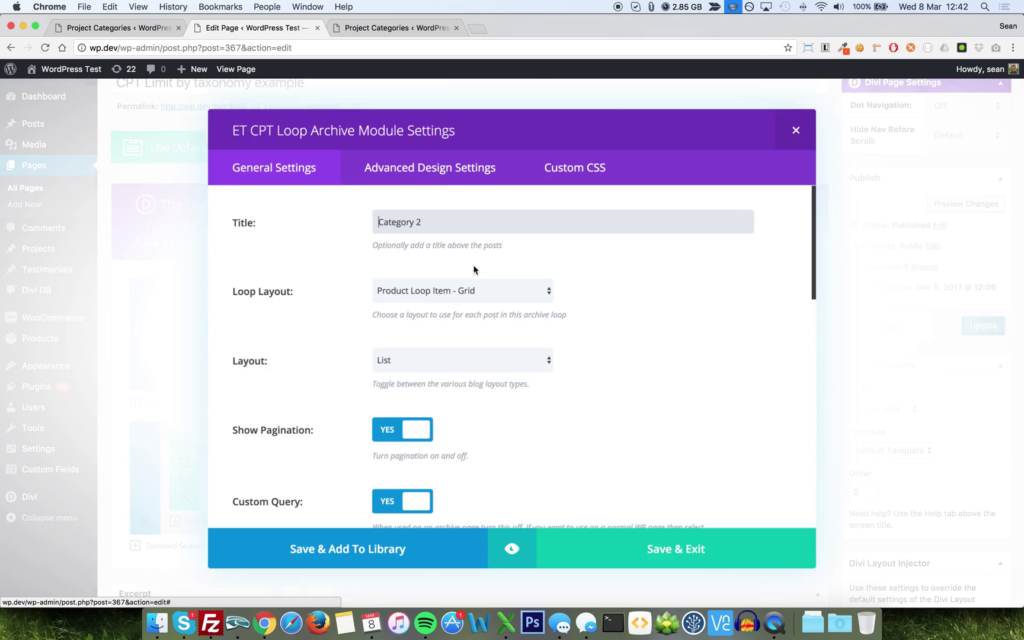
{"action": "scroll", "coordinate": [474, 270], "scroll_direction": "down", "scroll_amount": 10}
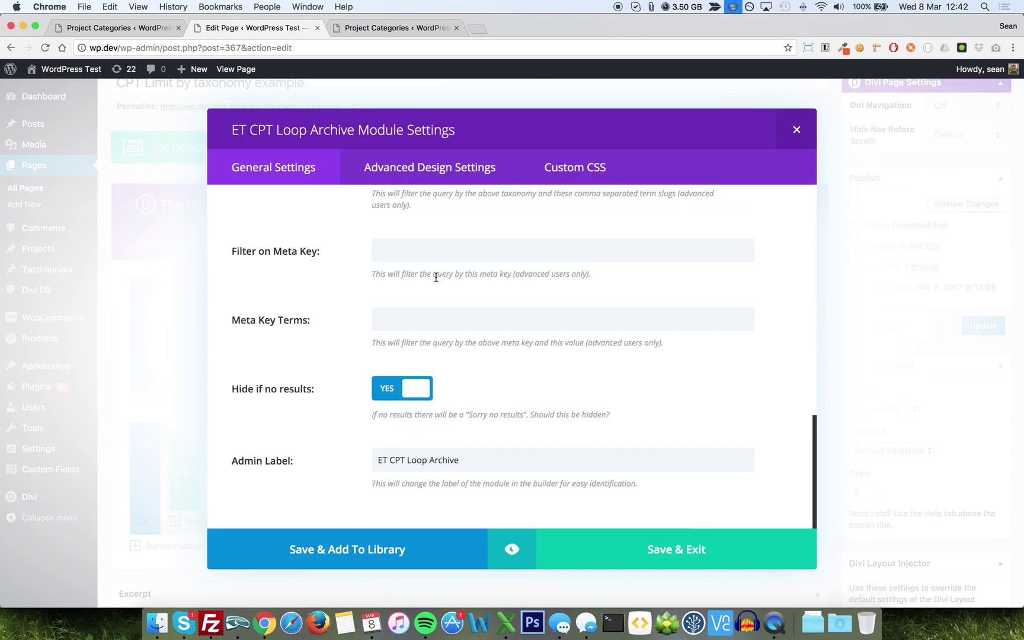
{"action": "scroll", "coordinate": [436, 278], "scroll_direction": "up", "scroll_amount": 5}
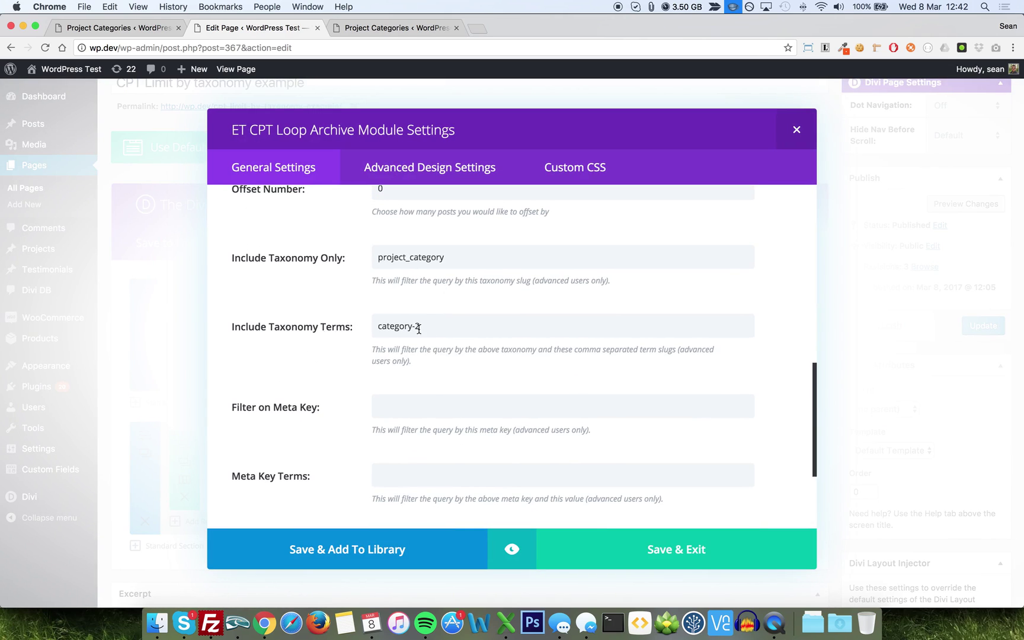
{"action": "scroll", "coordinate": [332, 350], "scroll_direction": "down", "scroll_amount": 5}
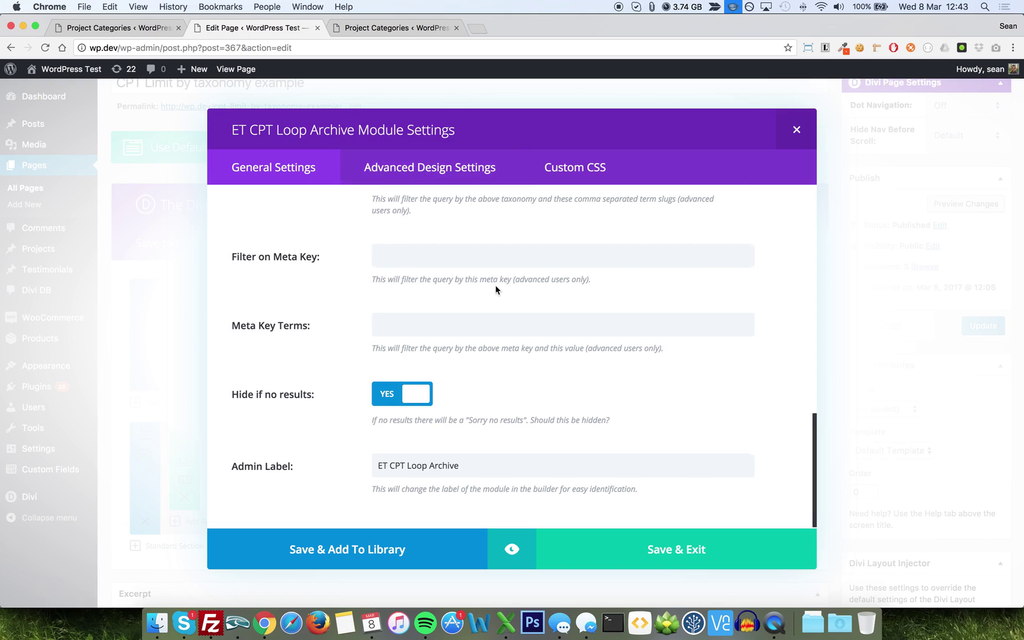
{"action": "scroll", "coordinate": [496, 289], "scroll_direction": "up", "scroll_amount": 3}
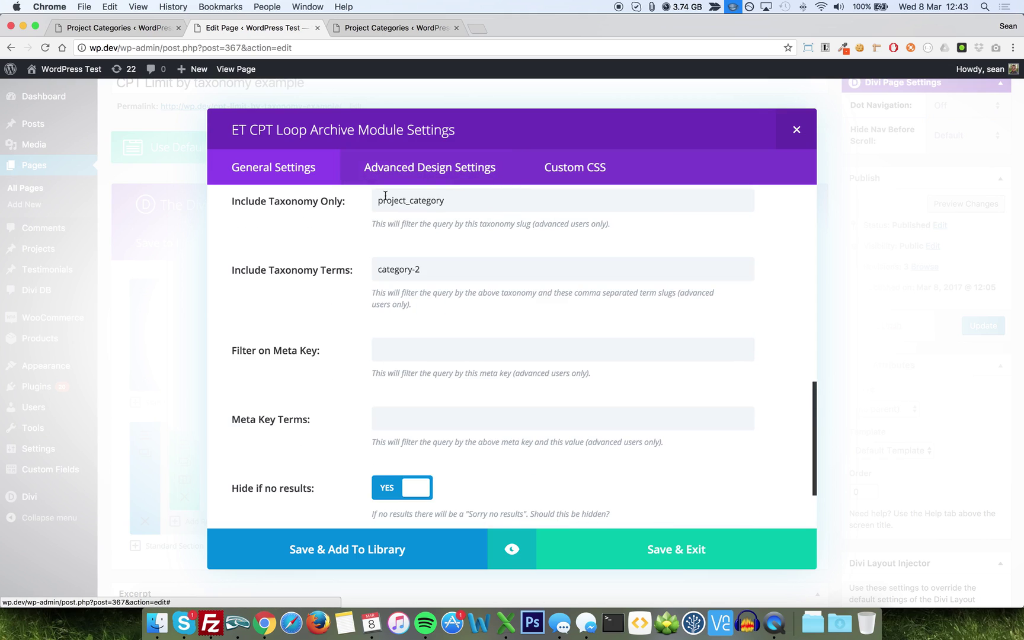
{"action": "left_click", "coordinate": [795, 129]}
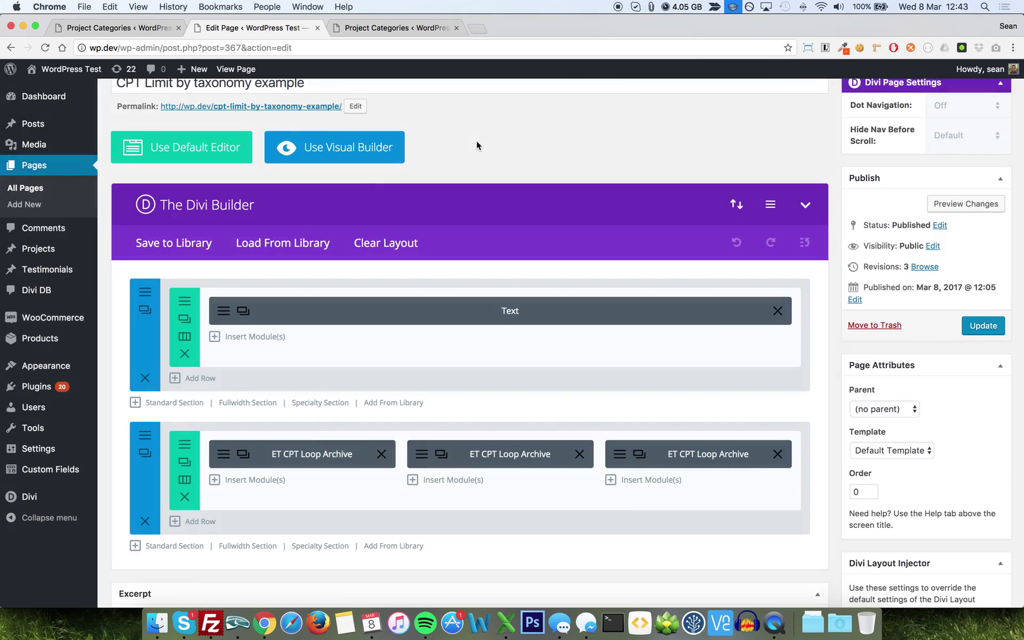
Step: View the live page and scroll through its three category columns of projects
{"action": "left_click", "coordinate": [256, 108]}
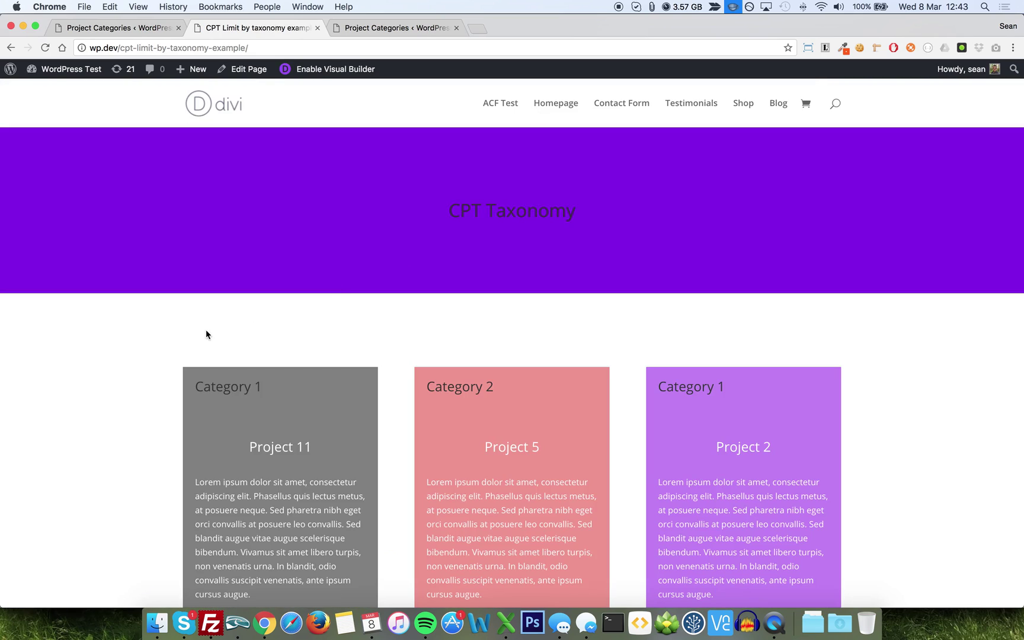
{"action": "scroll", "coordinate": [205, 334], "scroll_direction": "down", "scroll_amount": 5}
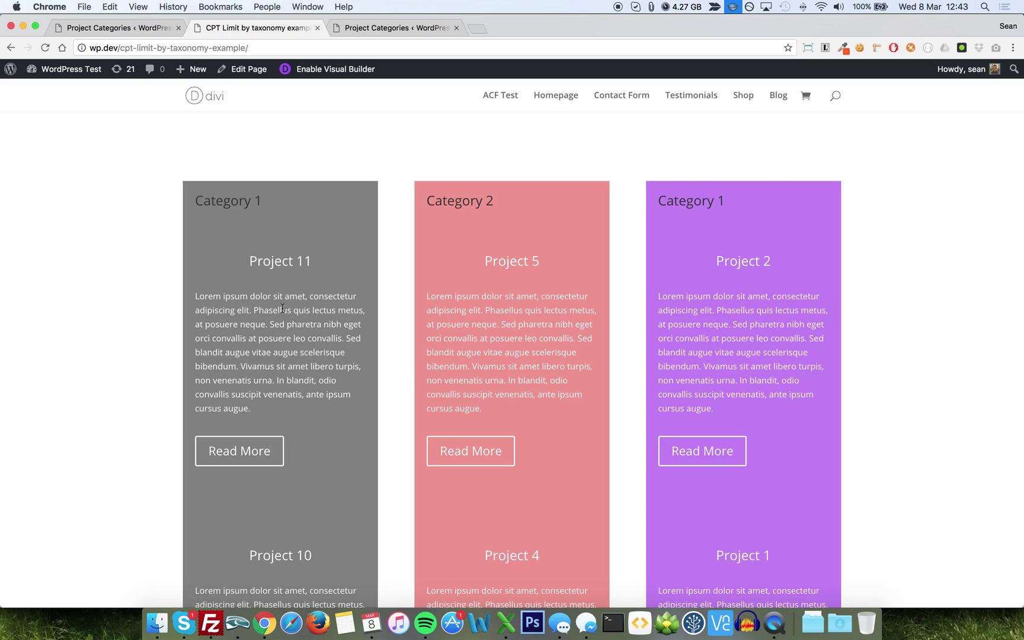
{"action": "scroll", "coordinate": [326, 295], "scroll_direction": "down", "scroll_amount": 1}
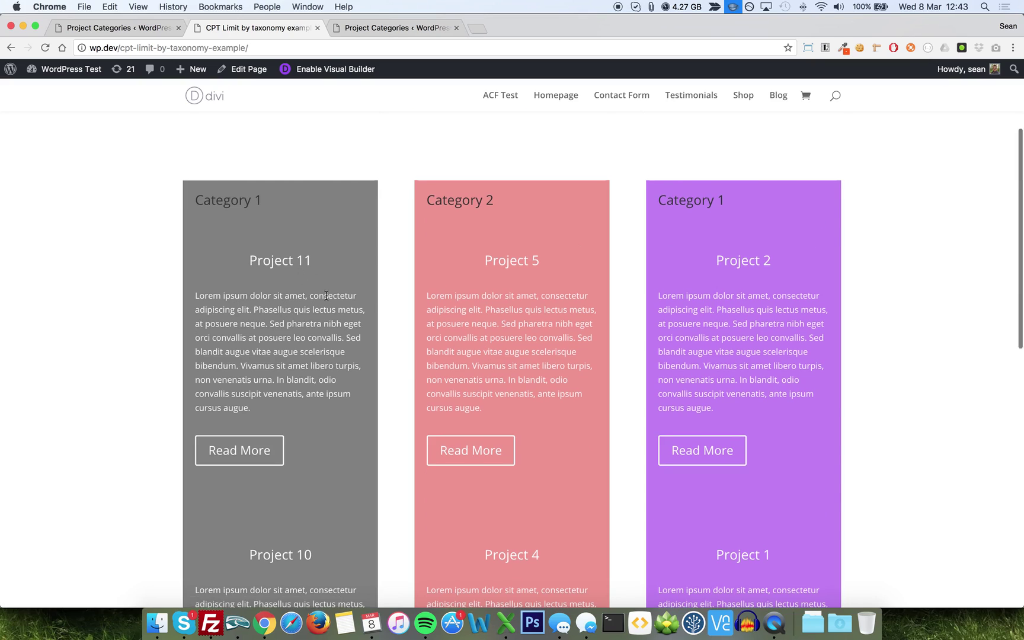
{"action": "scroll", "coordinate": [326, 295], "scroll_direction": "down", "scroll_amount": 10}
{"action": "scroll", "coordinate": [326, 297], "scroll_direction": "up", "scroll_amount": 9}
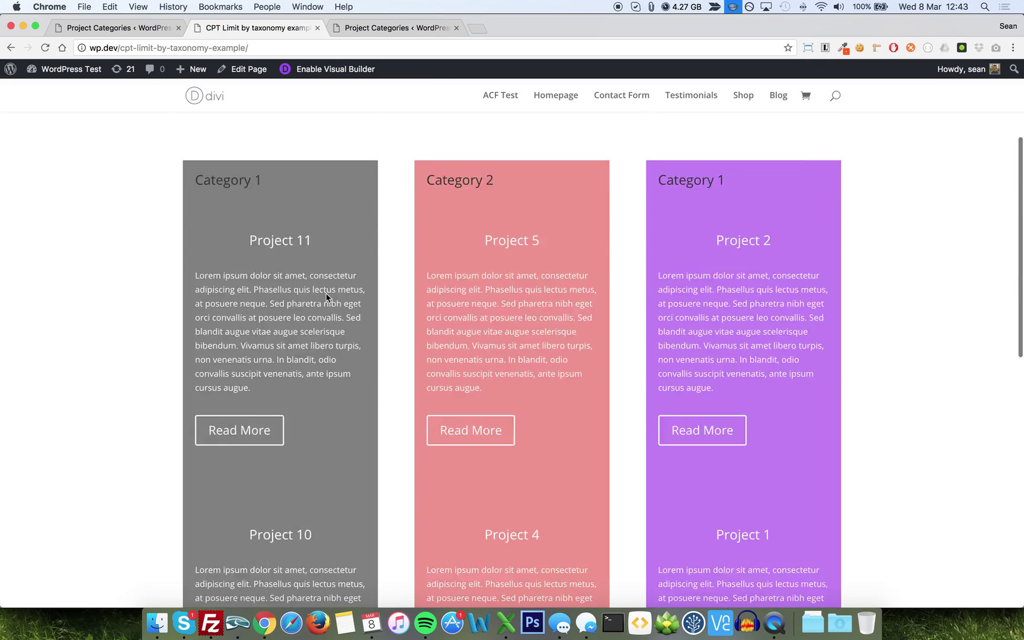
{"action": "scroll", "coordinate": [326, 296], "scroll_direction": "up", "scroll_amount": 4}
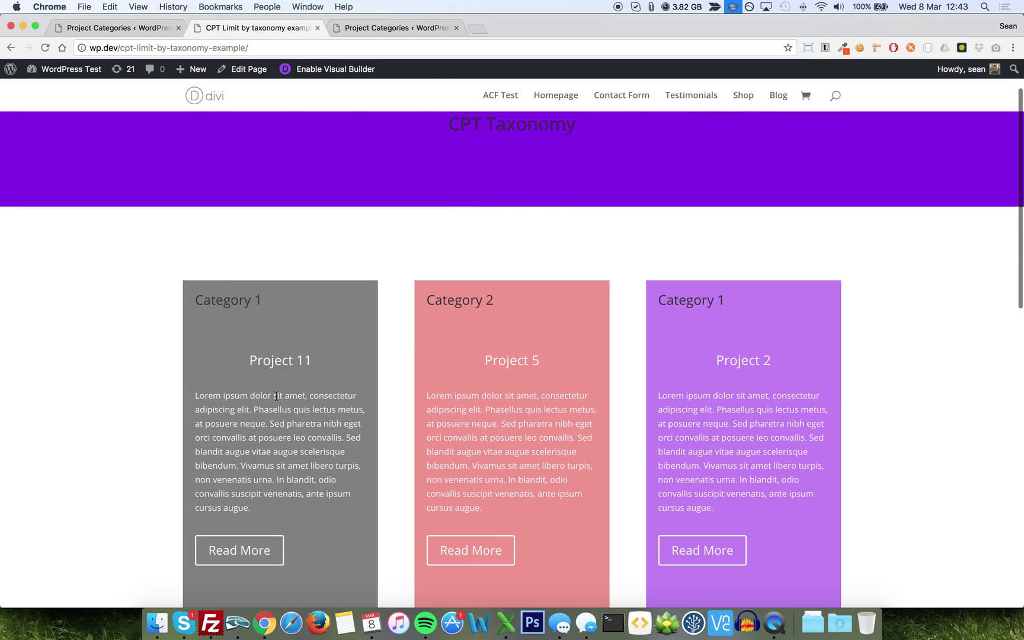
{"action": "scroll", "coordinate": [278, 355], "scroll_direction": "down", "scroll_amount": 4}
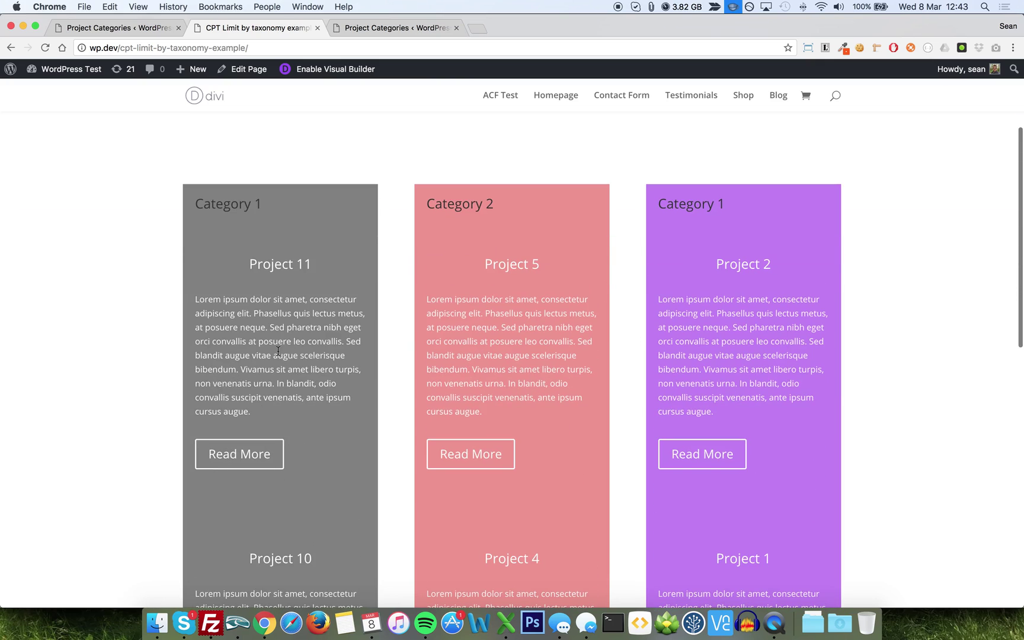